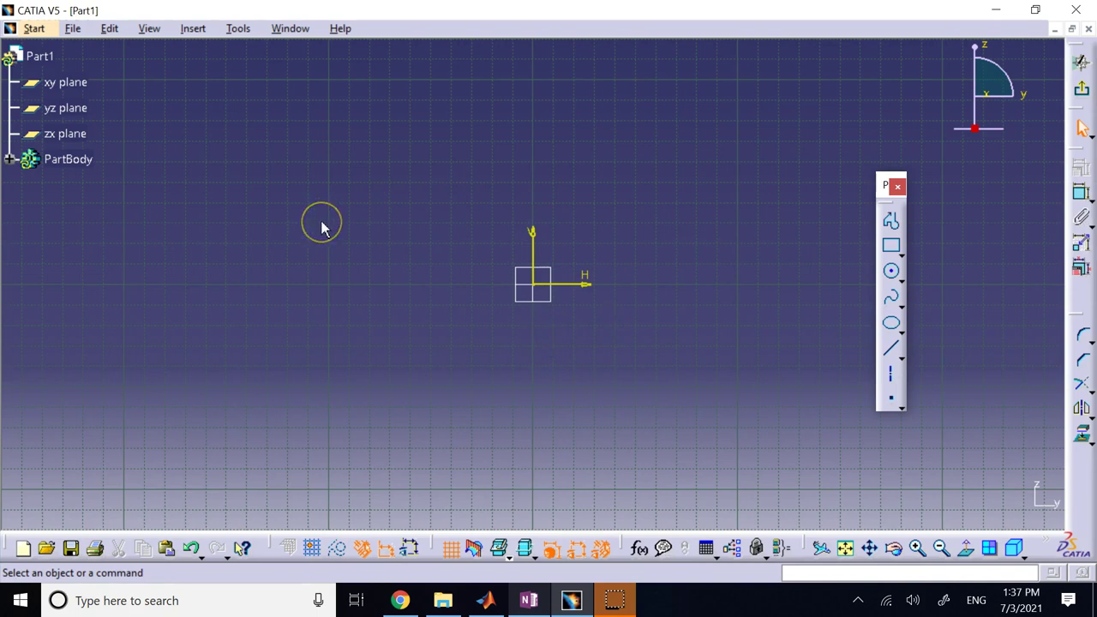
left_click(892, 274)
left_click(361, 279)
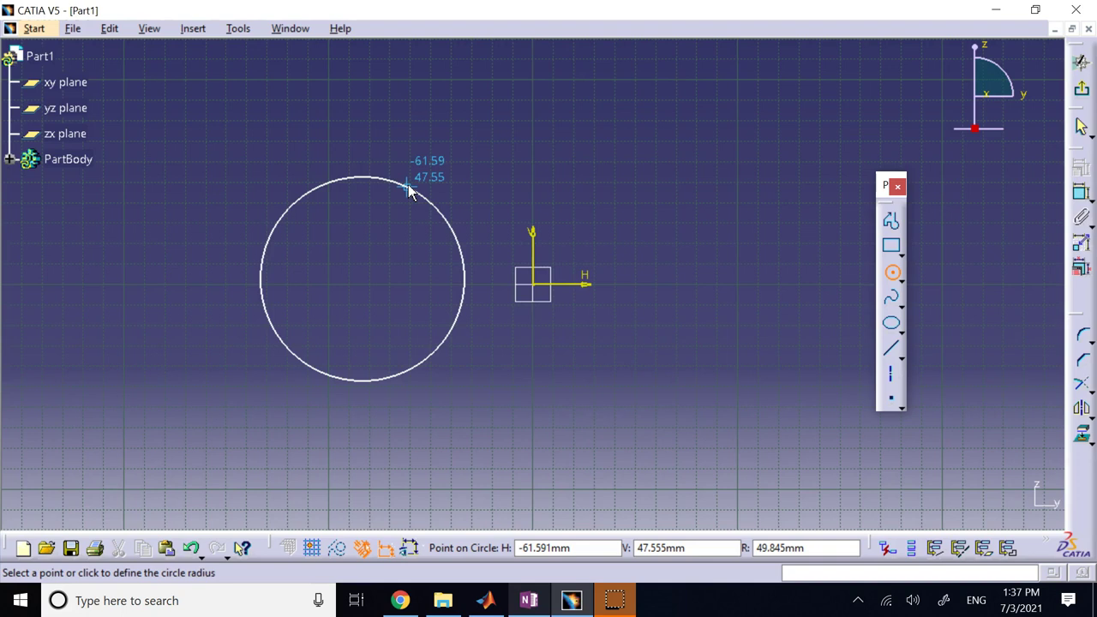
key("Escape")
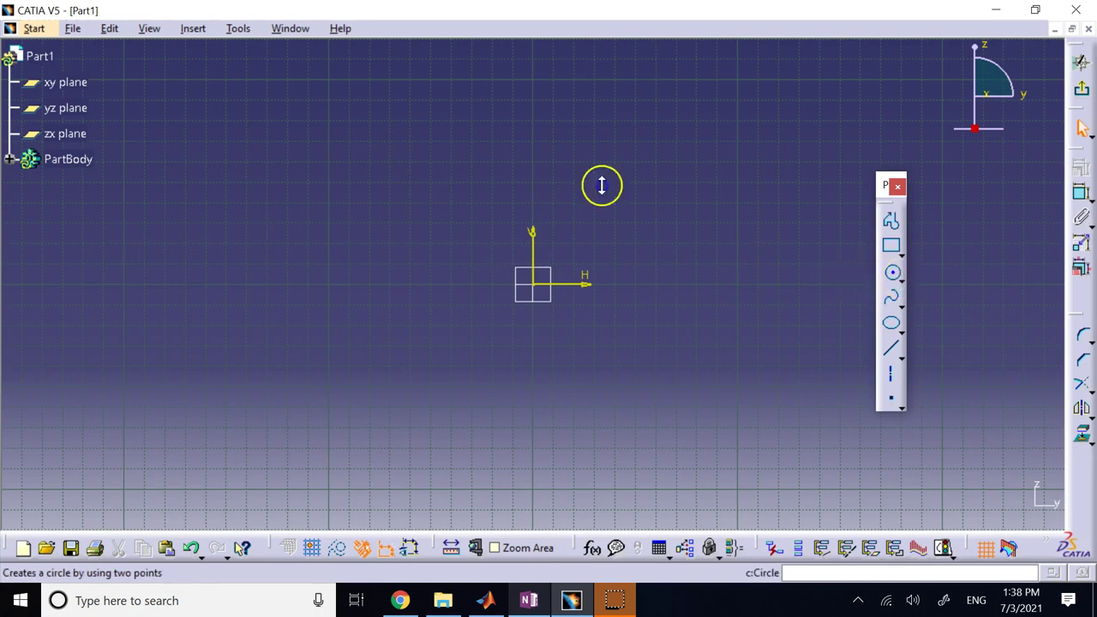
Step: Draw a three-point circle above and left of the sketch origin
left_click(896, 291)
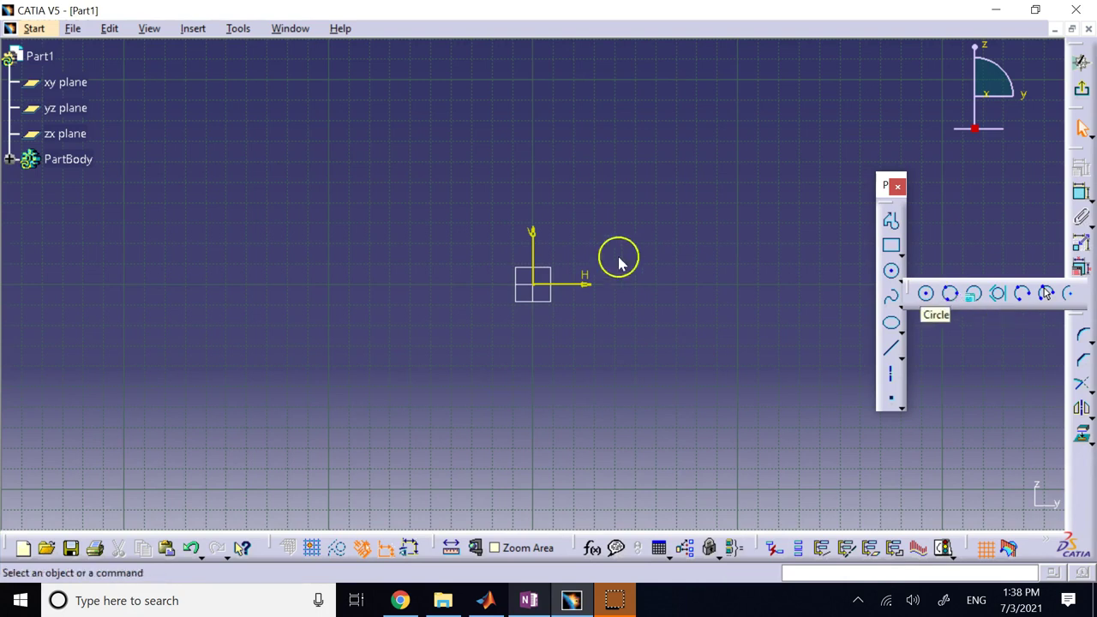
left_click(947, 293)
left_click(269, 184)
left_click(413, 101)
left_click(469, 253)
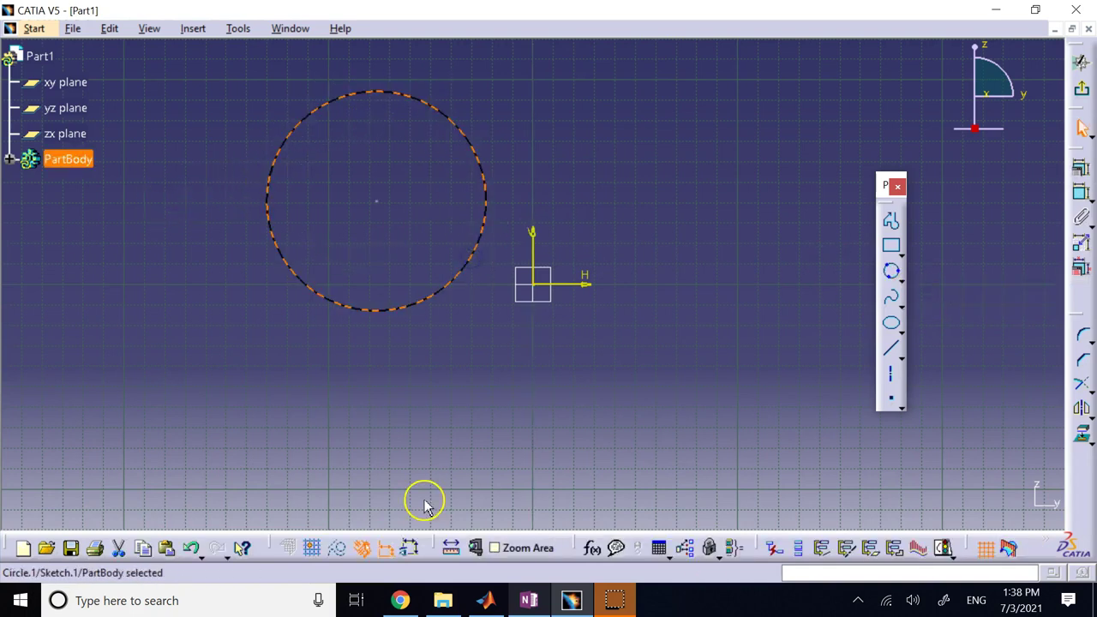
left_click(428, 418)
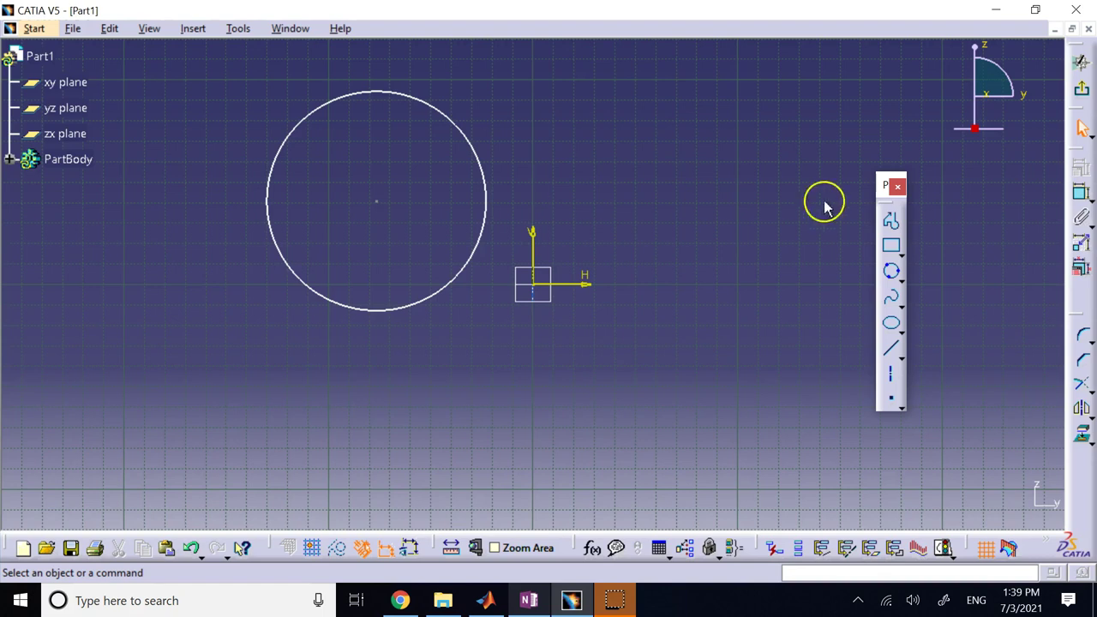
Step: Sketch three separate slanted lines surrounding an open area right of the origin: one above it and one on each side
left_click(901, 279)
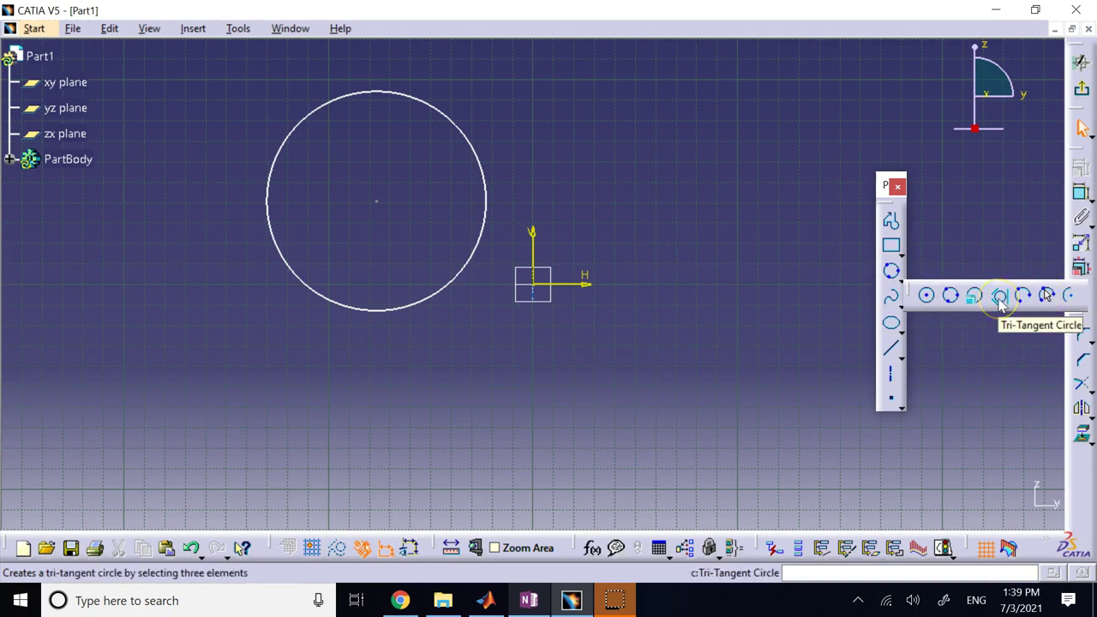
left_click(891, 350)
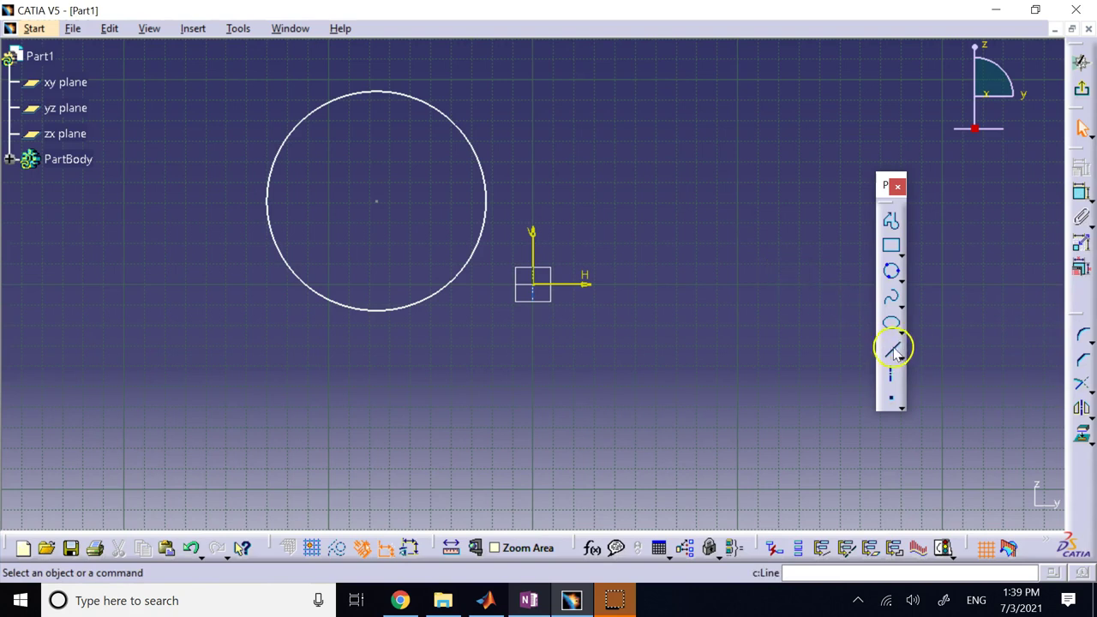
left_click(892, 347)
left_click(572, 121)
left_click(754, 70)
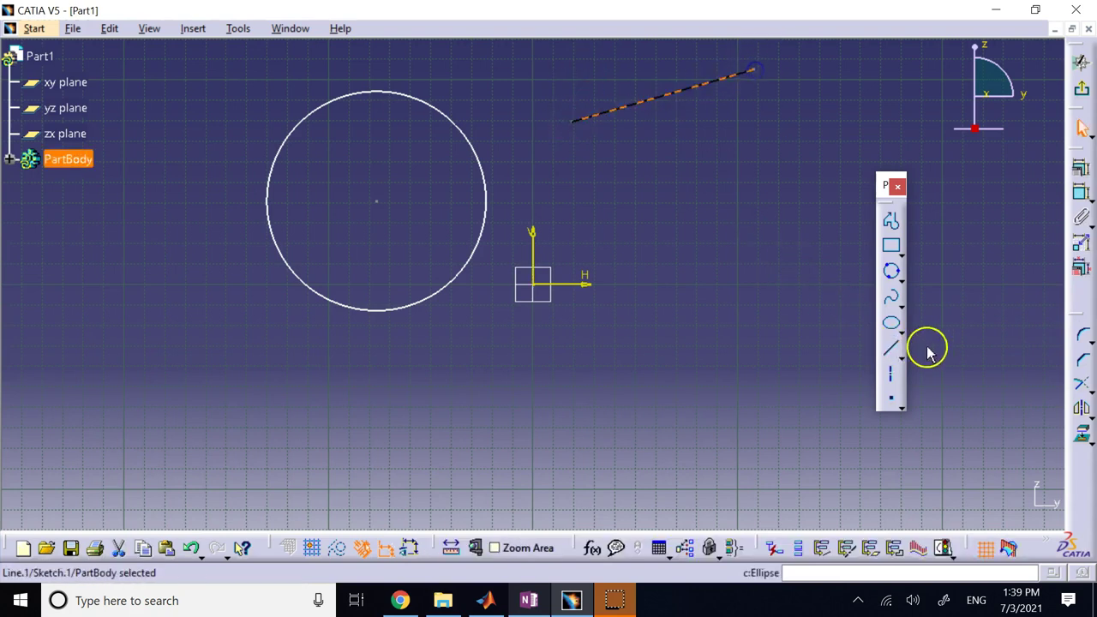
left_click(892, 349)
left_click(580, 201)
left_click(639, 353)
left_click(829, 178)
left_click(728, 312)
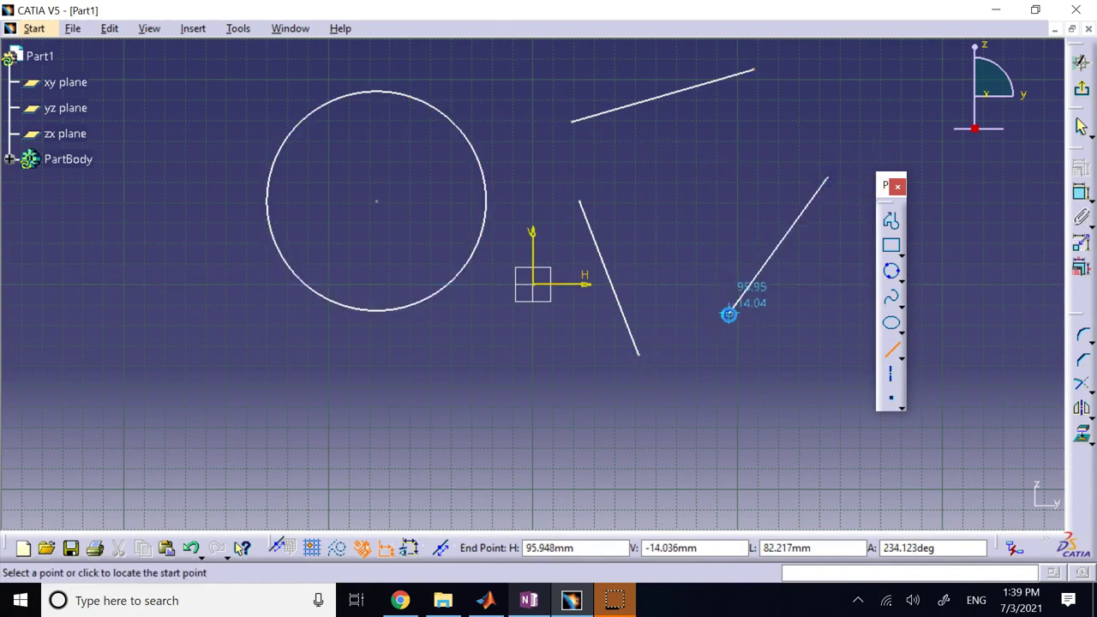
left_click(895, 351)
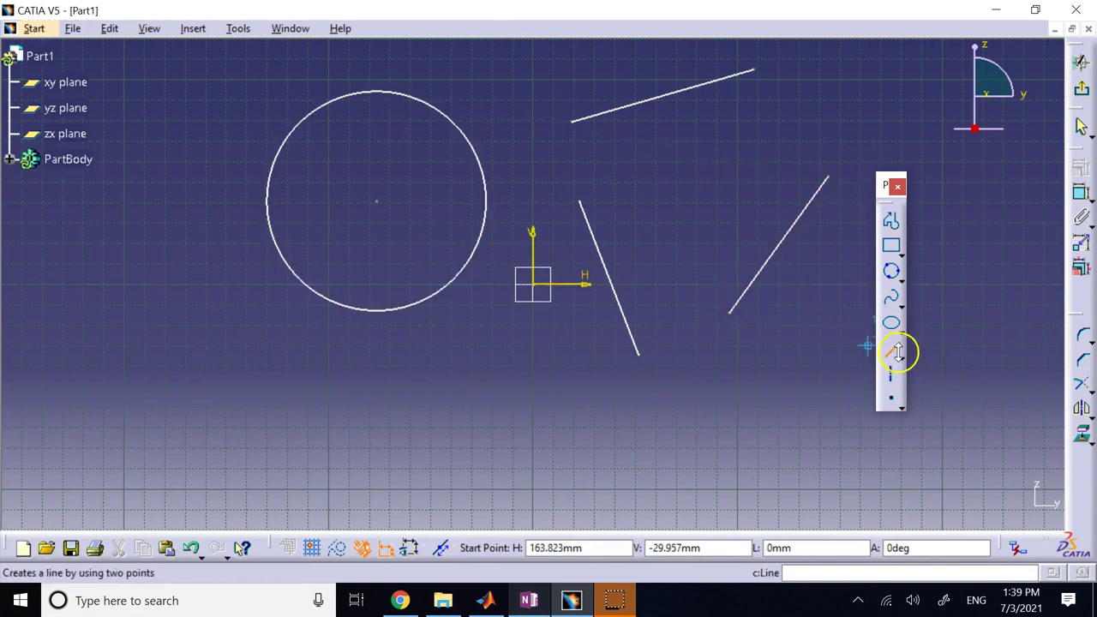
Step: Create a tri-tangent circle touching the three slanted lines
left_click(901, 280)
left_click(996, 297)
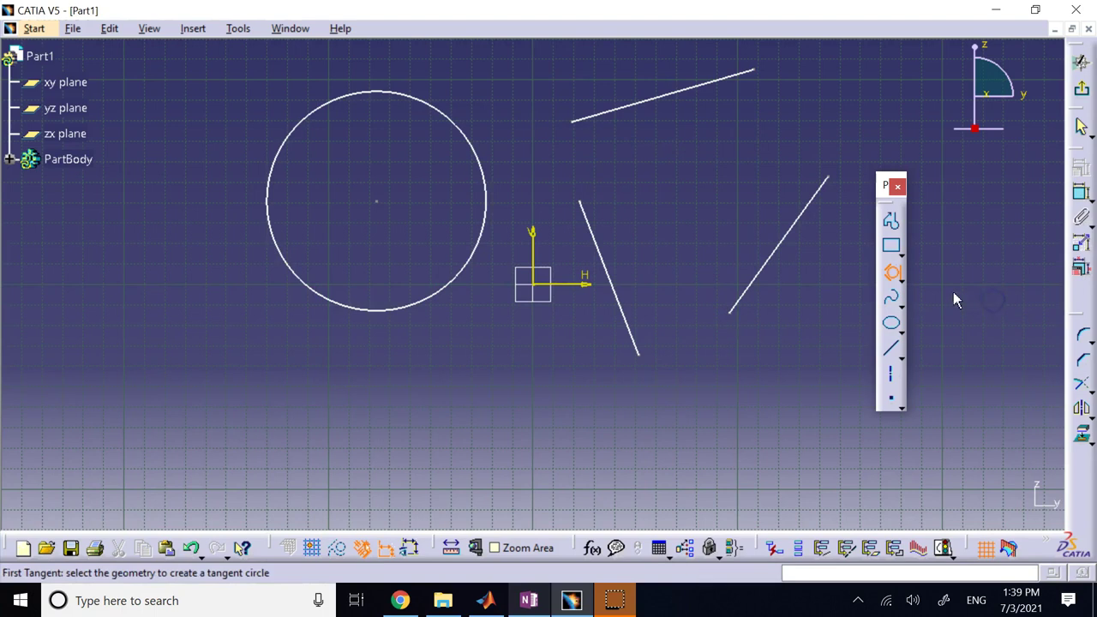
left_click(636, 113)
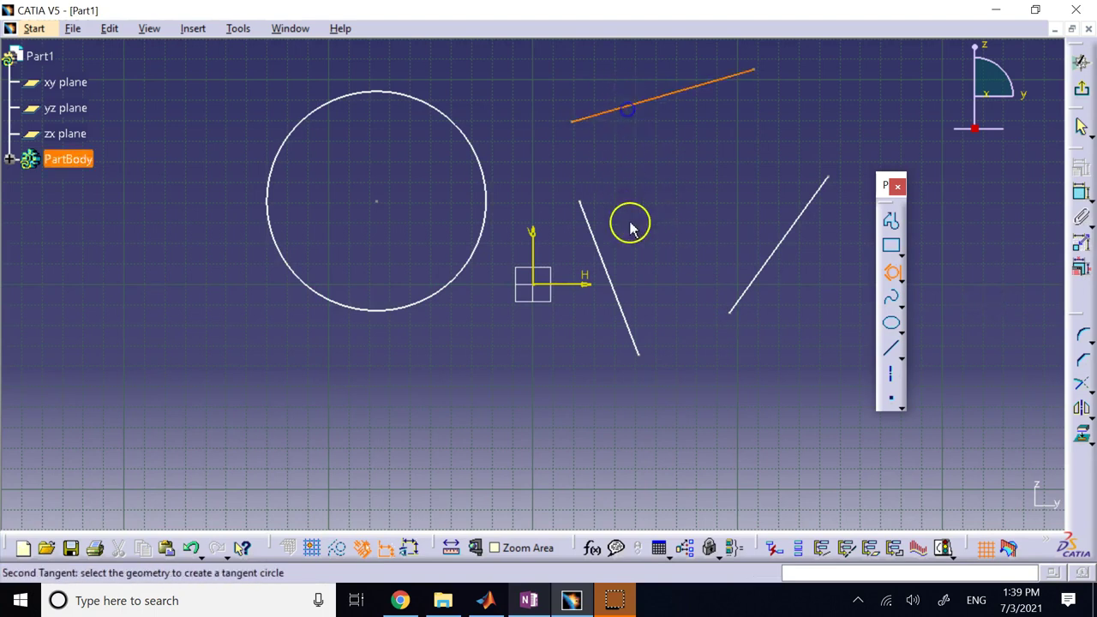
left_click(621, 271)
left_click(781, 242)
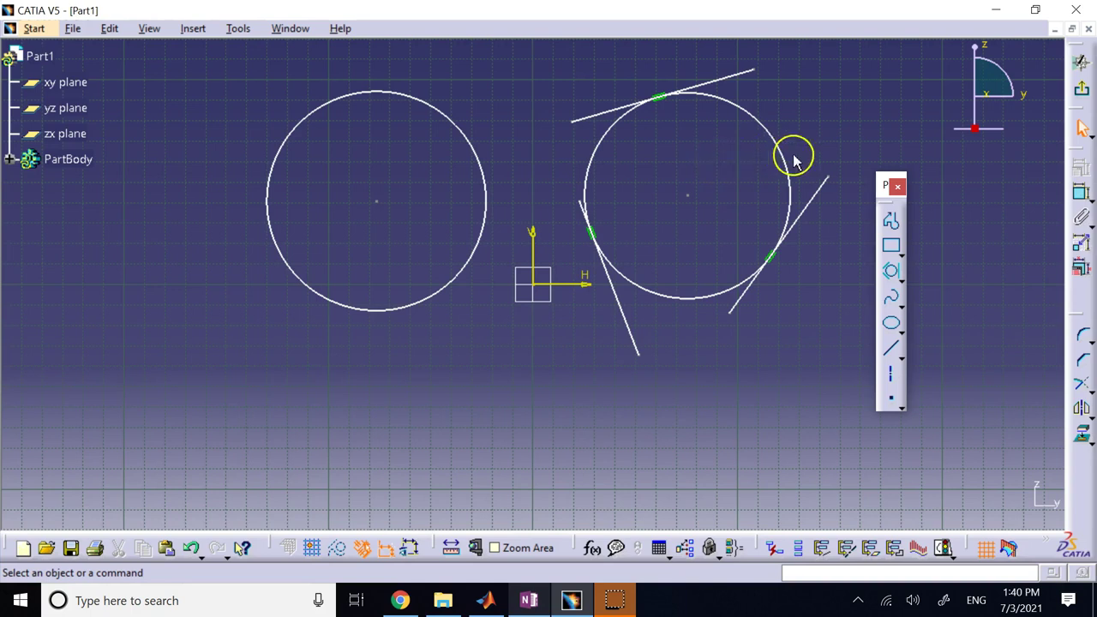
Step: Draw an open, arched six-point spline running from left to right below the two circles
left_click(891, 298)
left_click(177, 465)
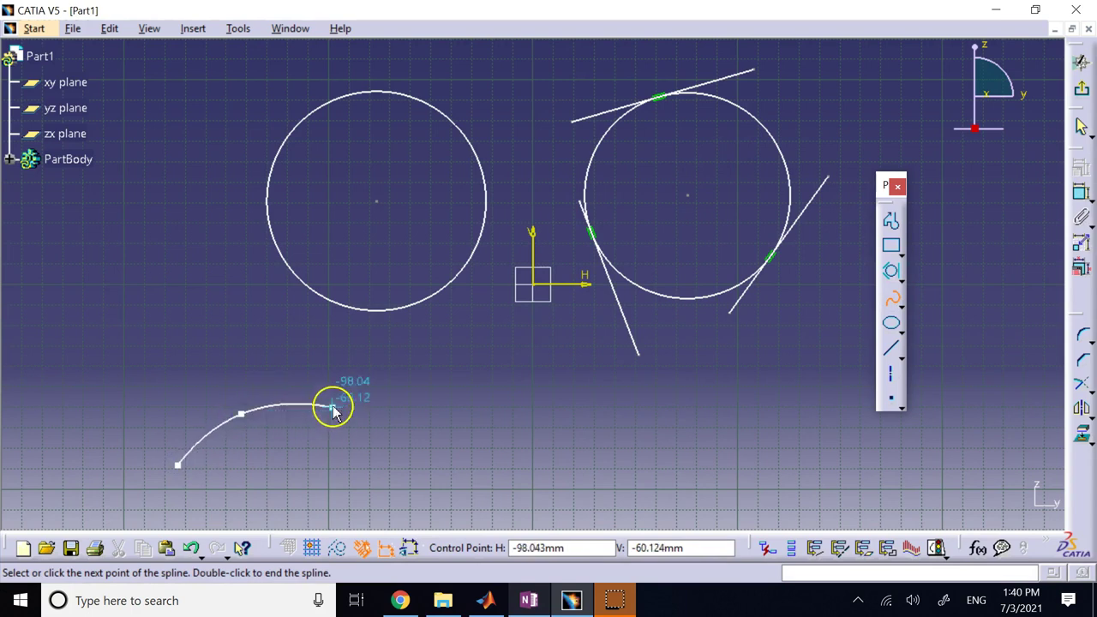
left_click(336, 397)
left_click(417, 401)
left_click(533, 425)
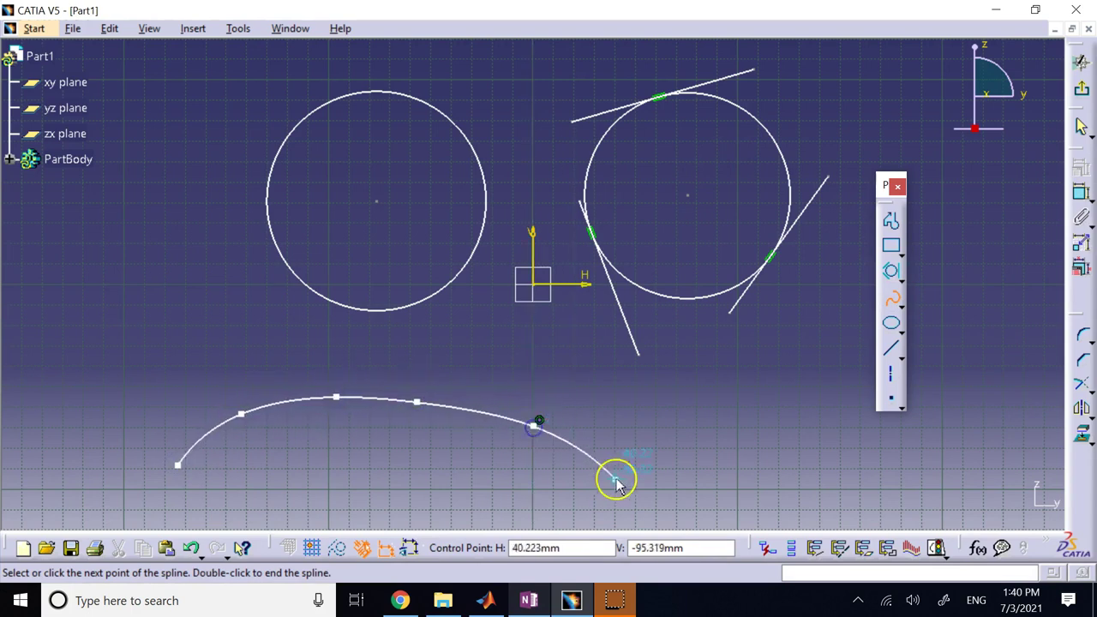
double_click(705, 482)
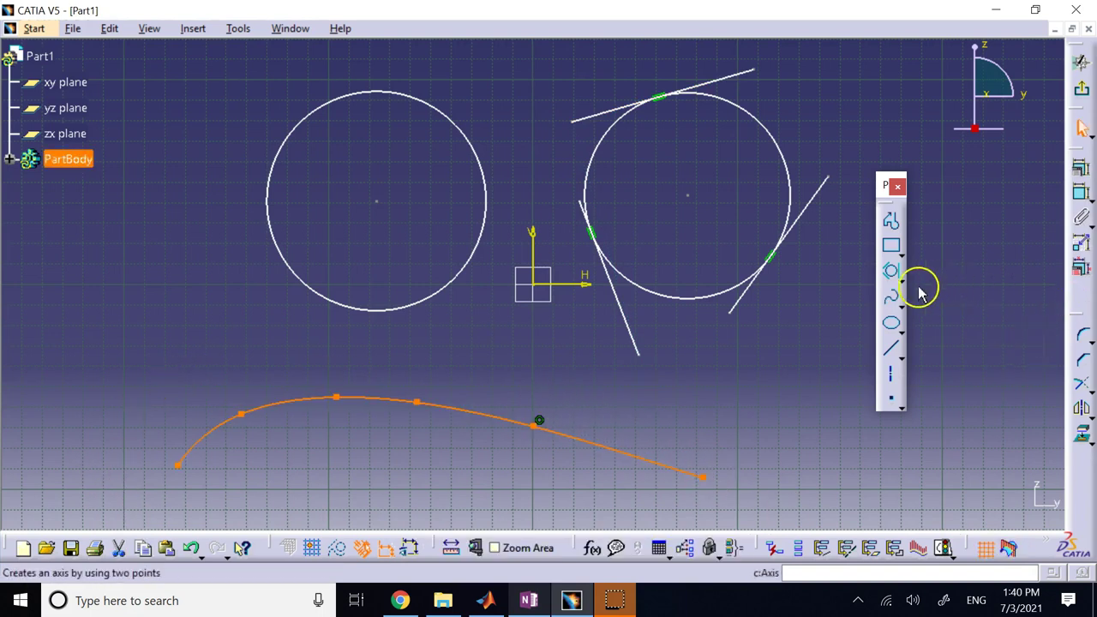
left_click(762, 405)
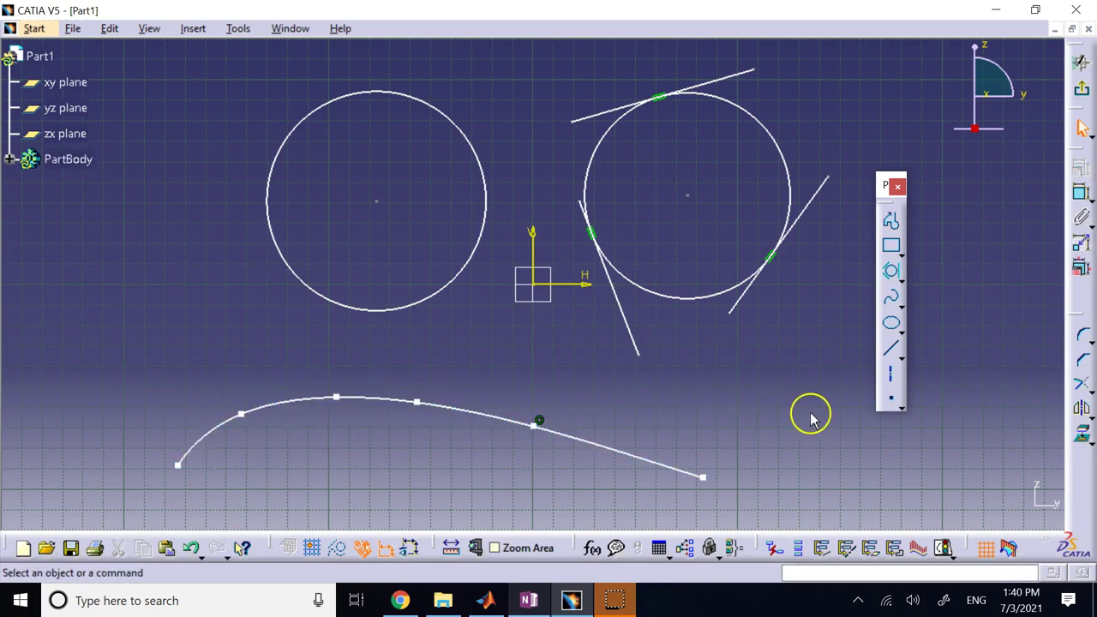
Step: Draw a flat horizontal ellipse below and left of the three-point circle, with a major radius of about 49 mm
left_click(892, 326)
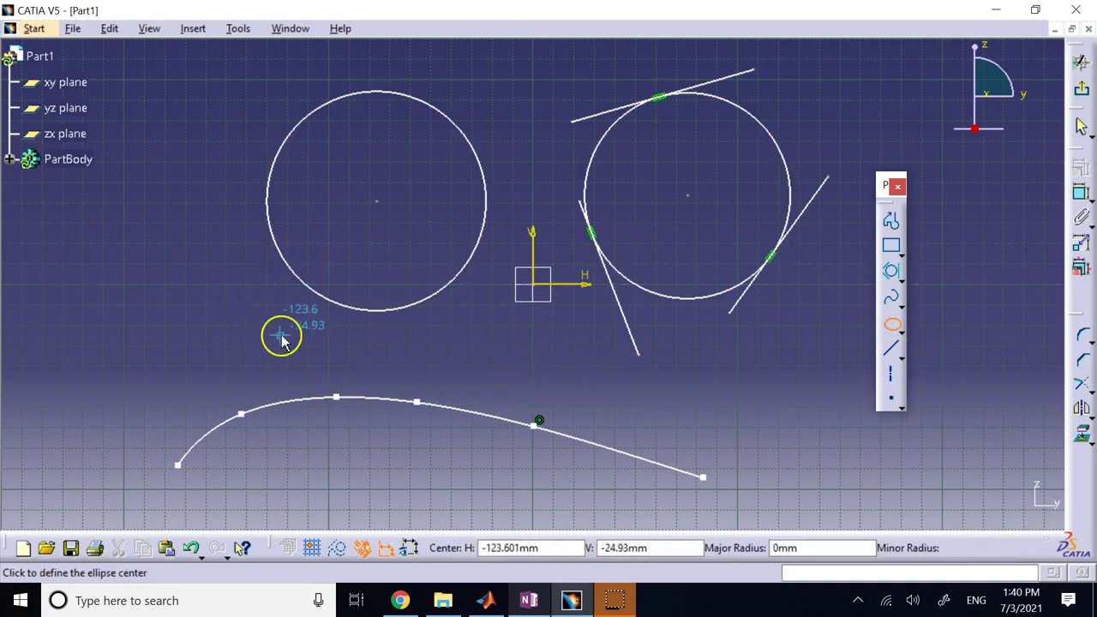
left_click(134, 328)
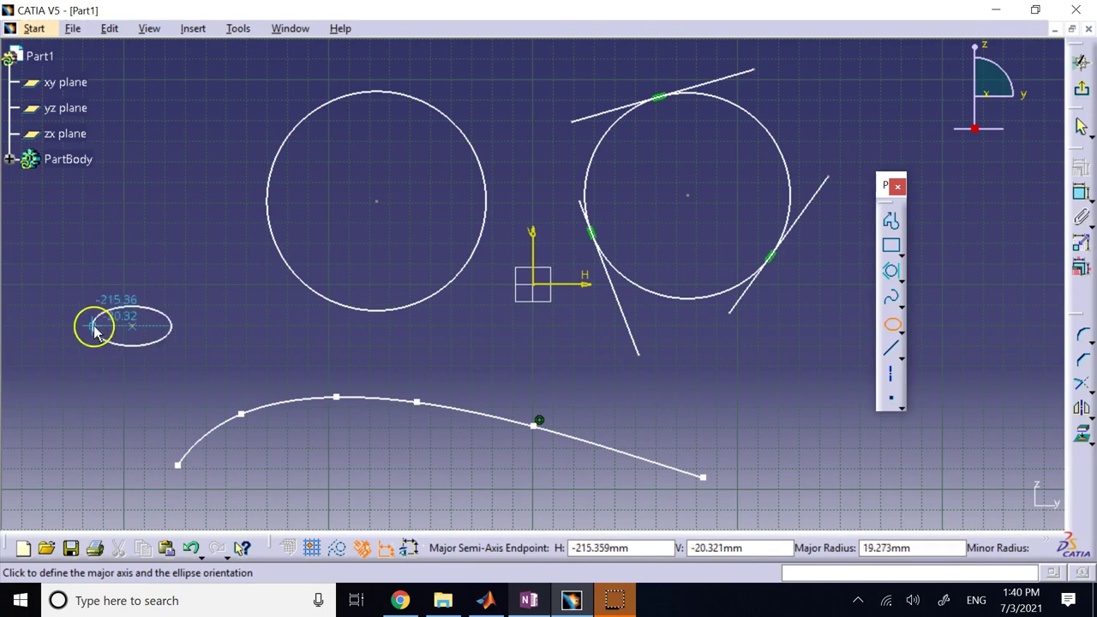
left_click(31, 327)
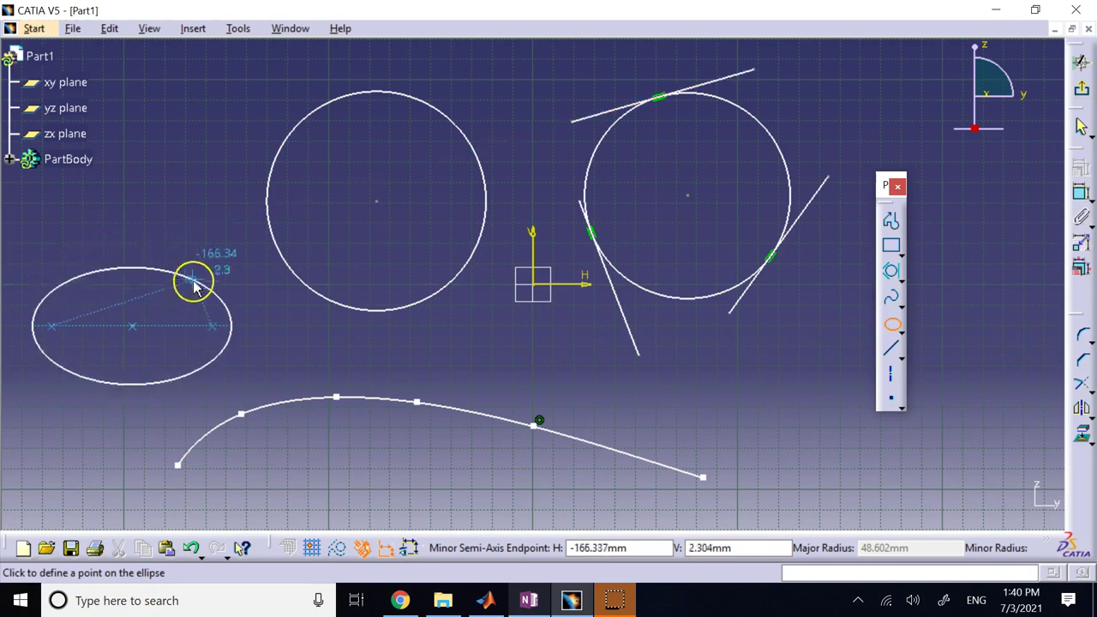
left_click(78, 292)
left_click(518, 376)
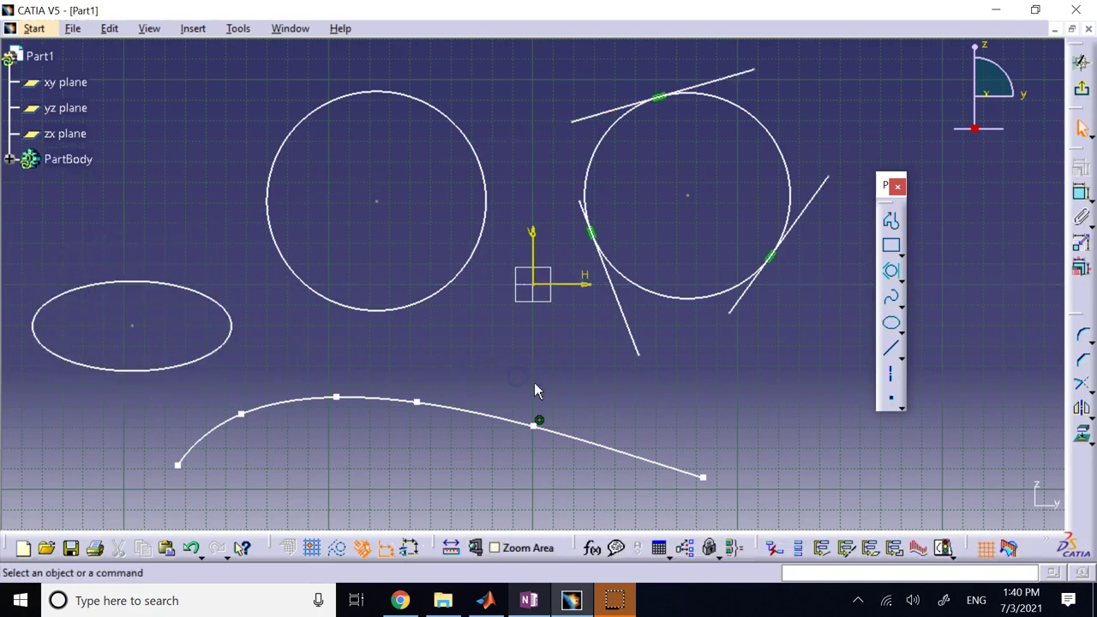
Step: Draw a short line normal to the three-point circle, extending outward from the upper left of its circumference
left_click(900, 359)
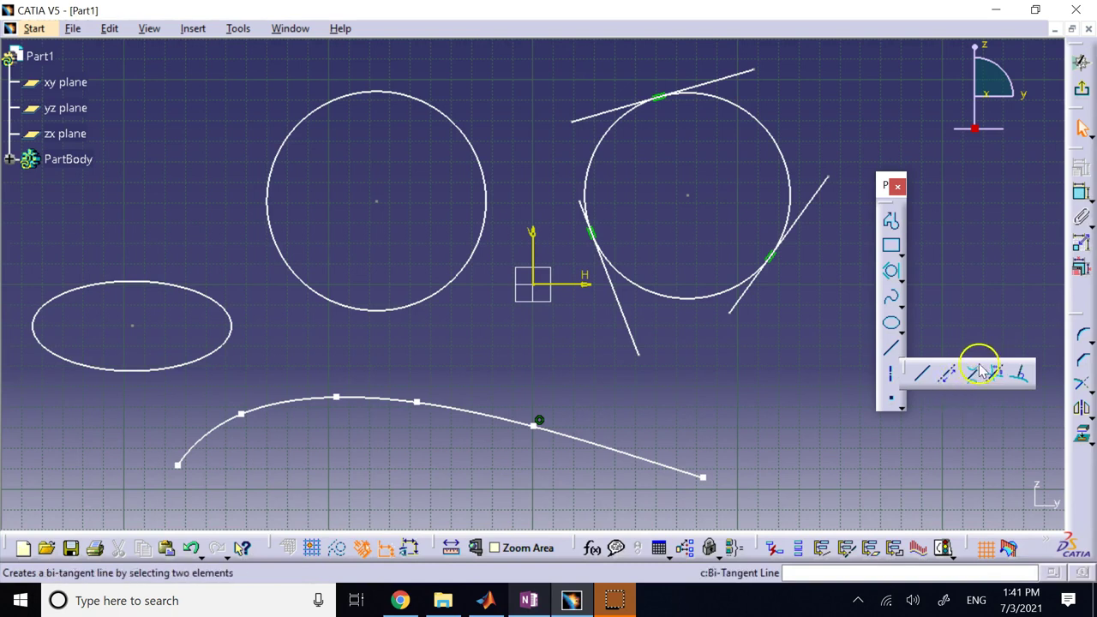
left_click(1021, 377)
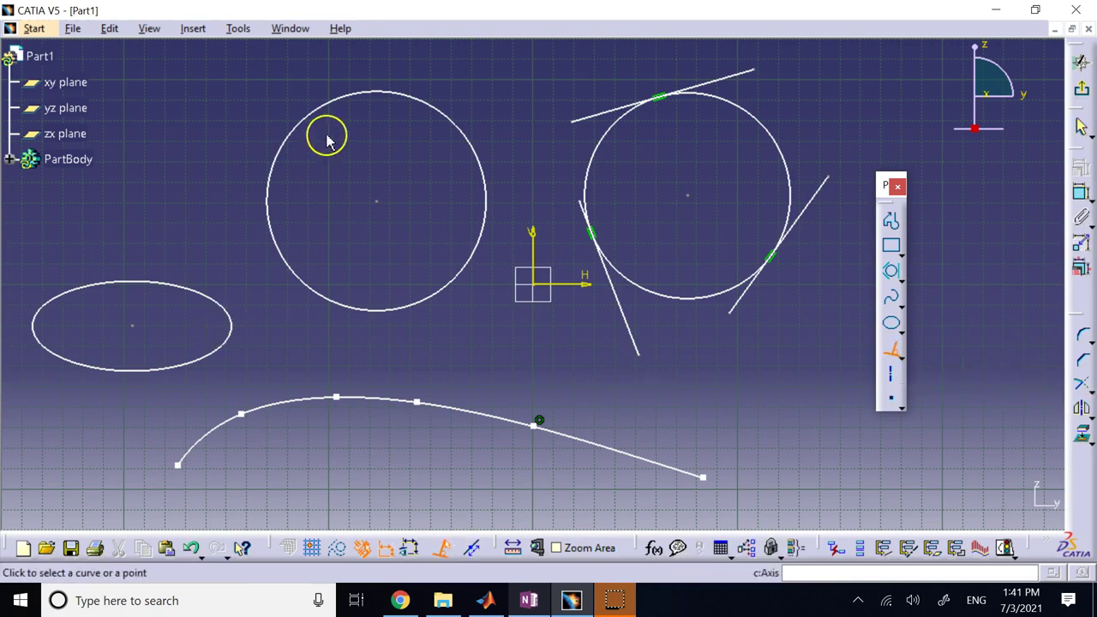
left_click(342, 100)
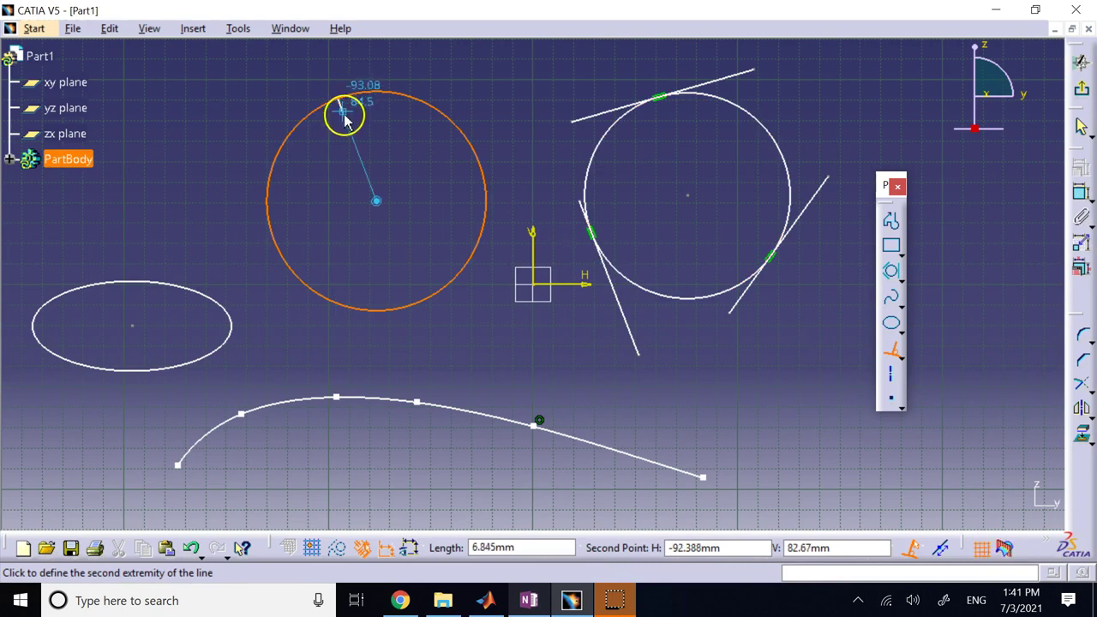
left_click(321, 54)
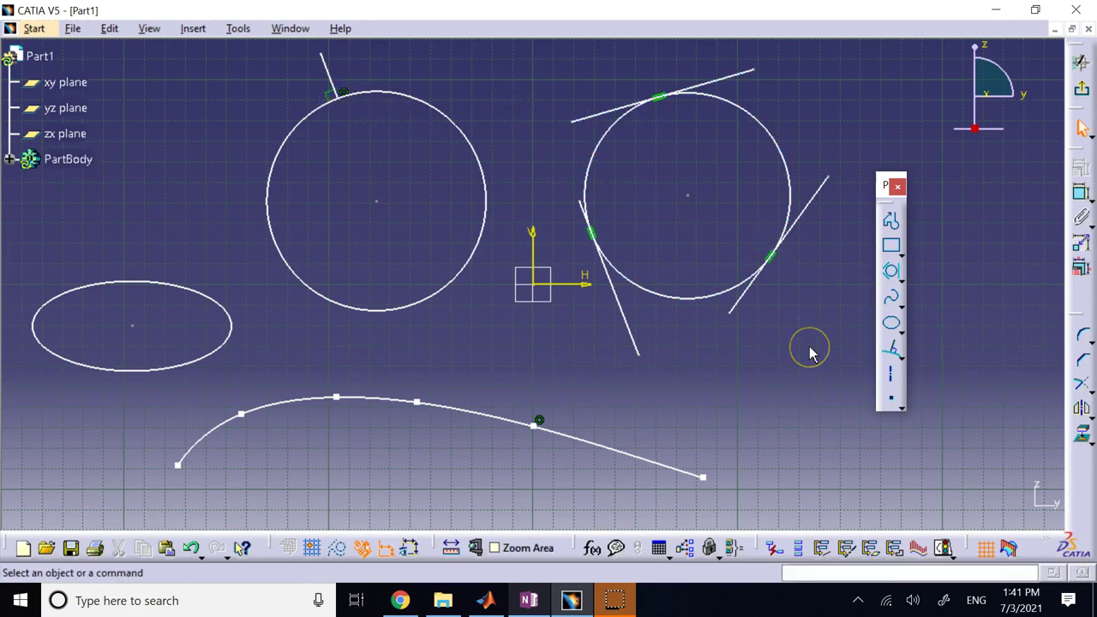
Step: Delete the three tangent lines and the line normal to the left circle, and shrink the right circle well below the left one's size
left_click(623, 319)
key("Delete")
left_click(612, 110)
key("Delete")
left_click(326, 66)
key("Delete")
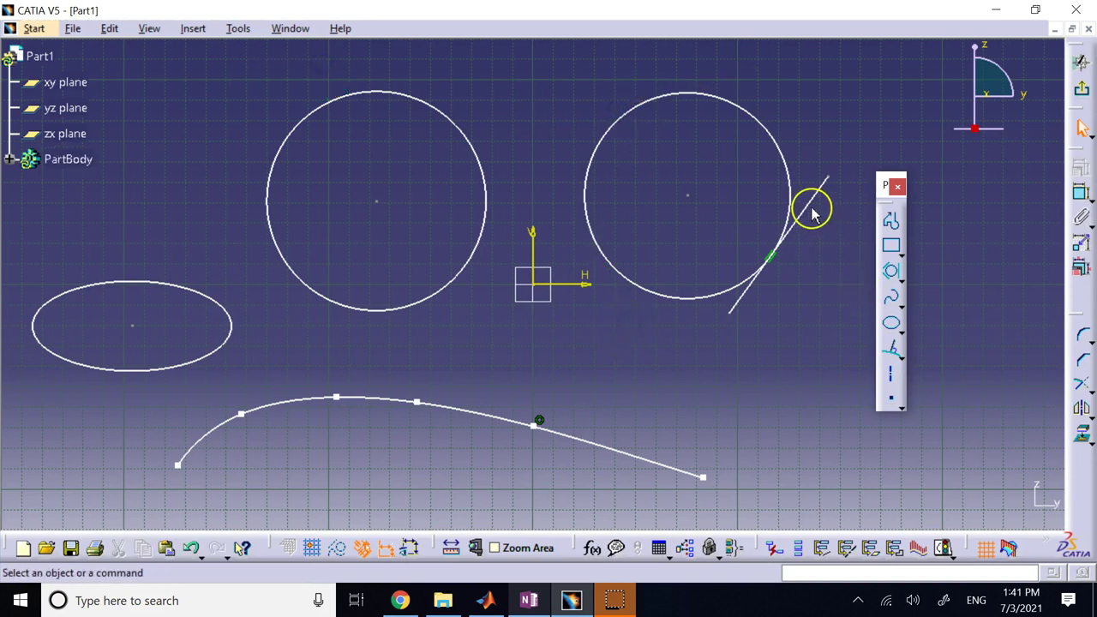
left_click(811, 212)
key("Delete")
left_click_drag(784, 166, 749, 196)
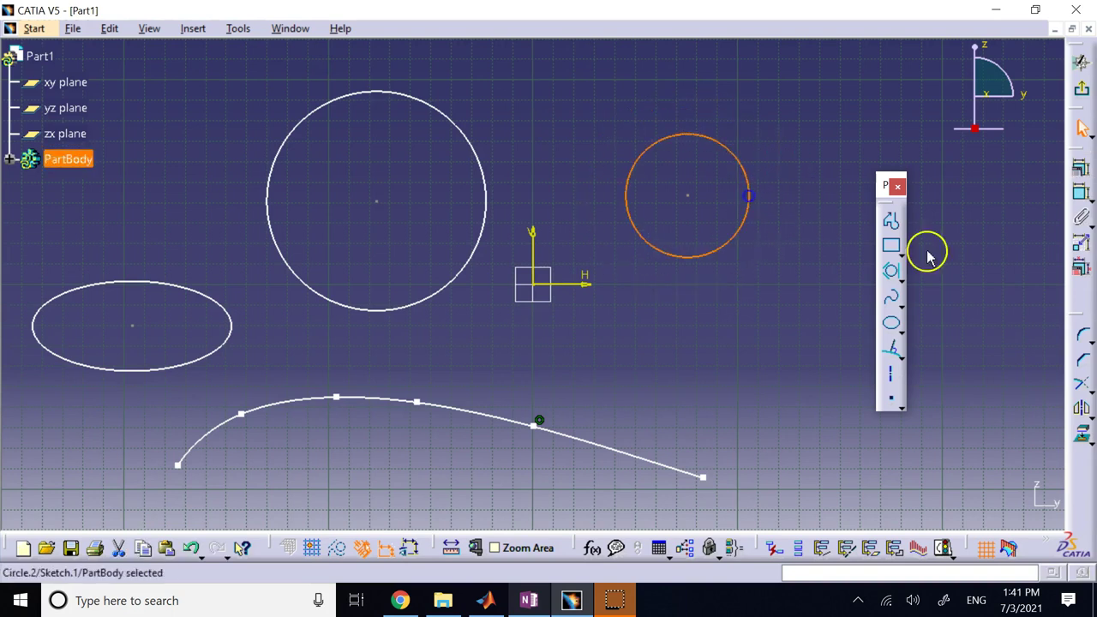
left_click(966, 323)
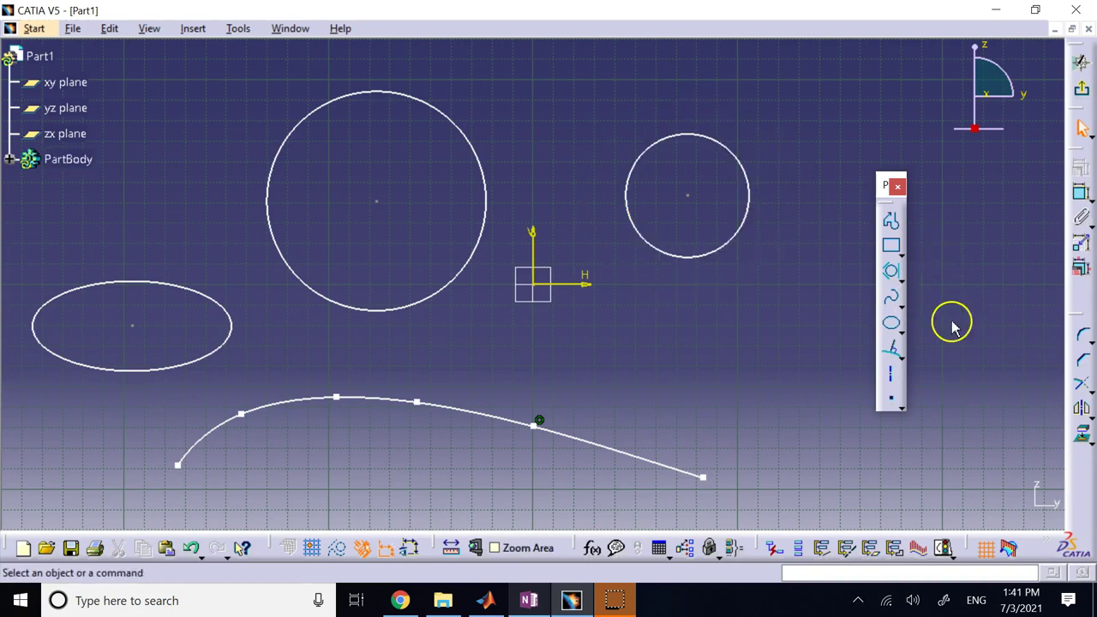
Step: Connect the large and small circles with two bi-tangent lines, one along their upper sides and one along their lower sides
left_click(900, 358)
left_click(978, 372)
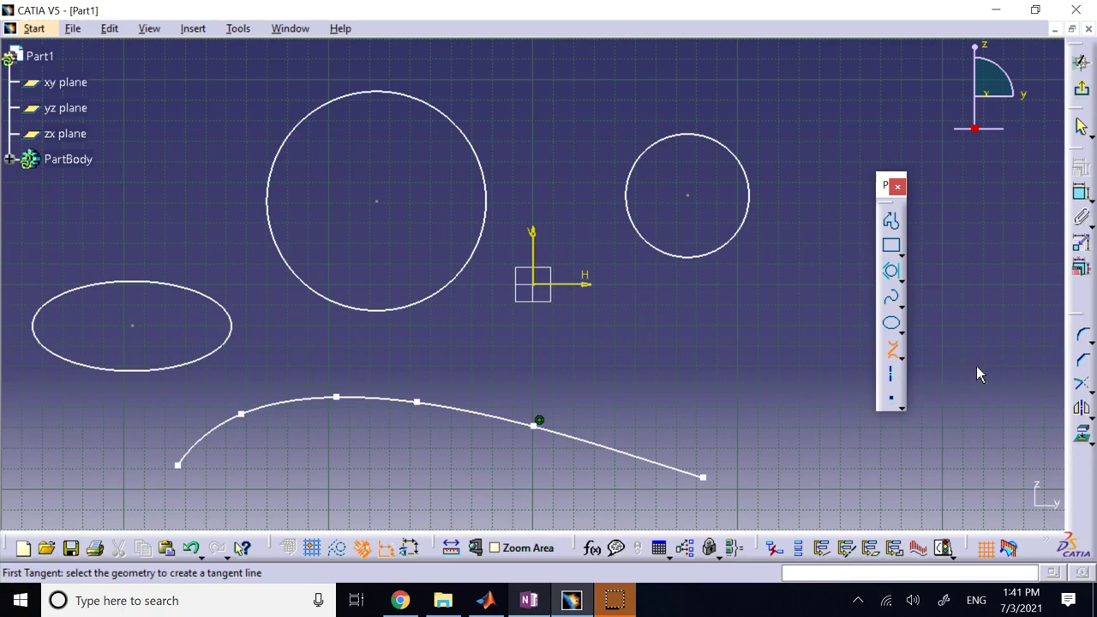
left_click(396, 97)
left_click(698, 141)
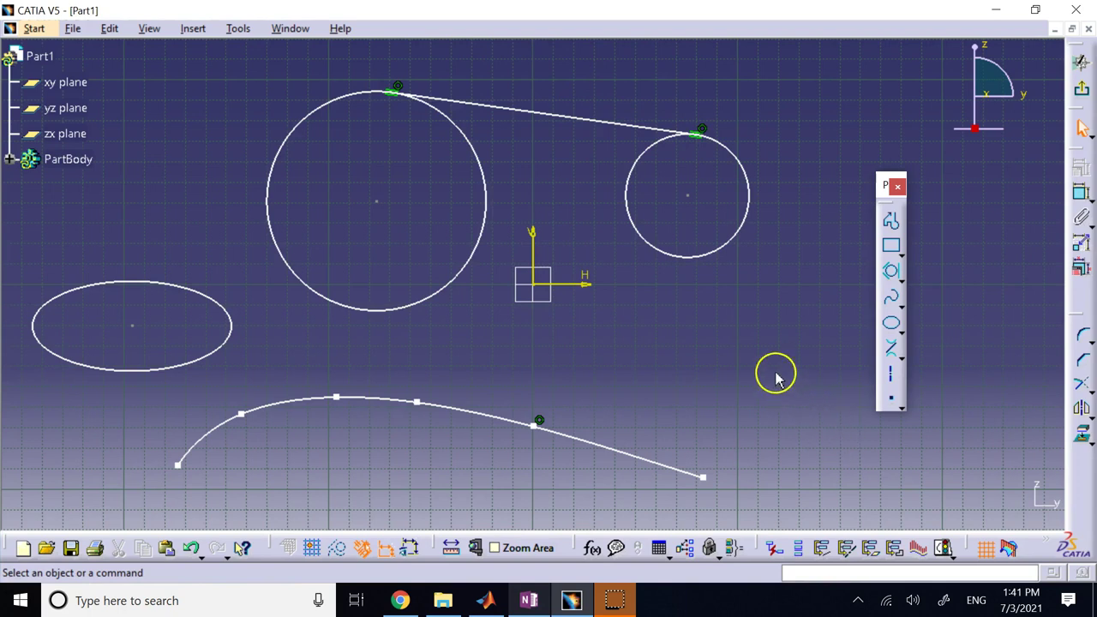
left_click(892, 349)
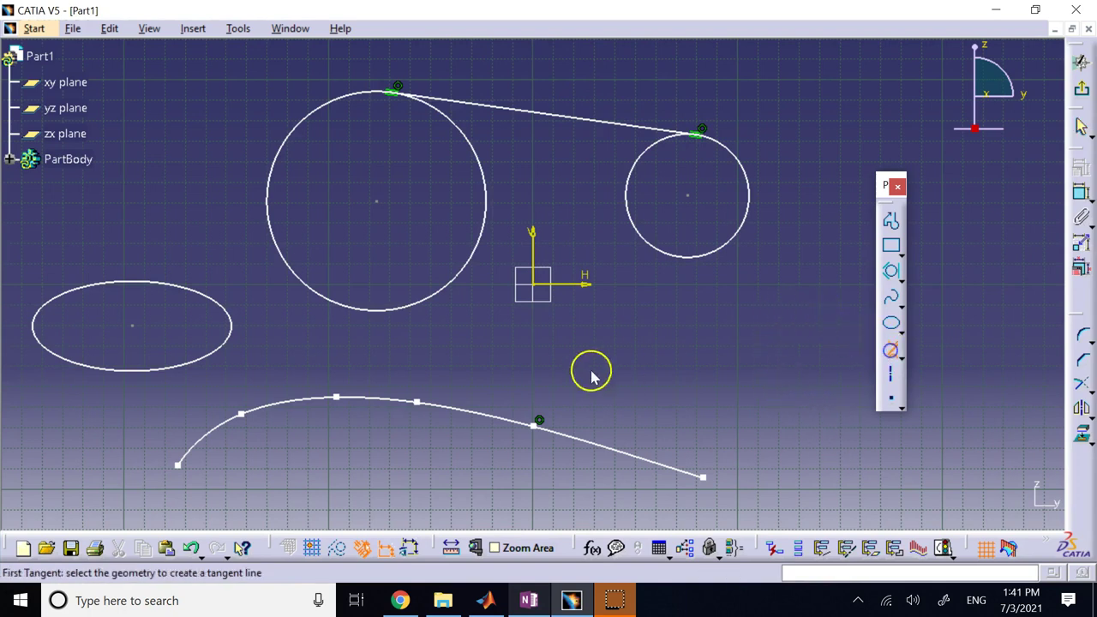
left_click(391, 314)
left_click(700, 259)
left_click(756, 343)
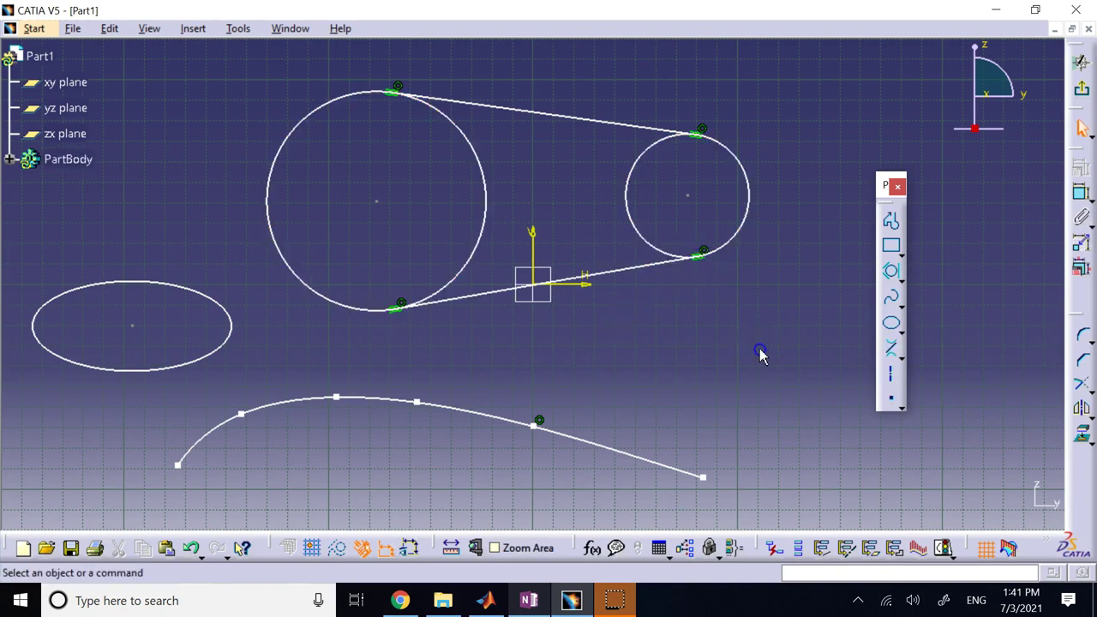
Step: Quick Trim the inner arcs of the large and small circles between the tangent lines, leaving a closed rounded outline
left_click(902, 355)
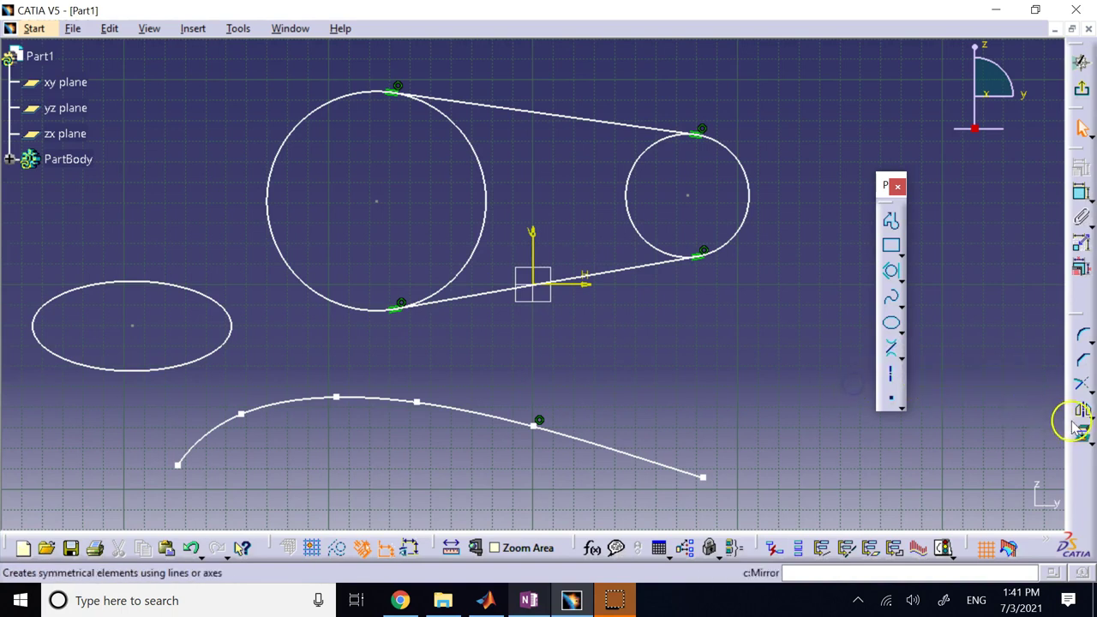
left_click(1087, 390)
left_click(1033, 408)
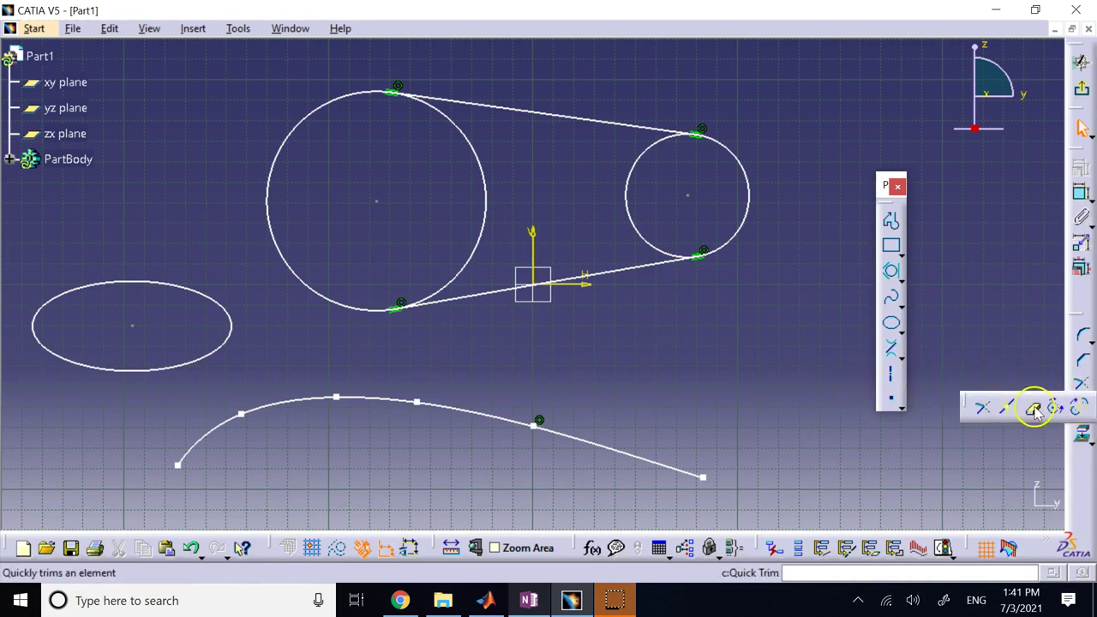
left_click(480, 161)
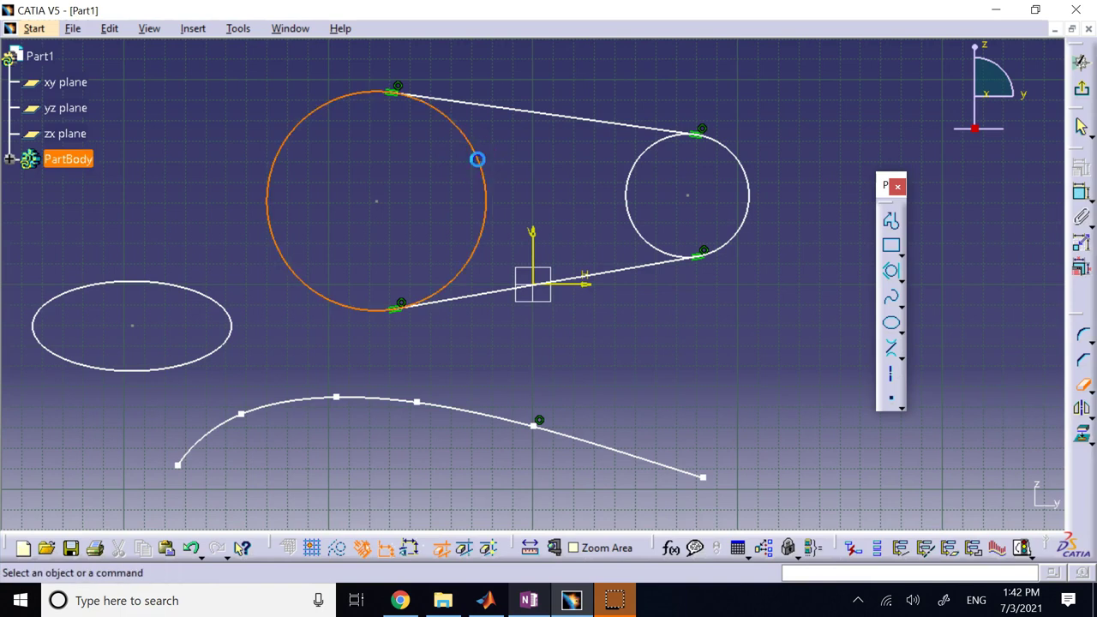
left_click(627, 184)
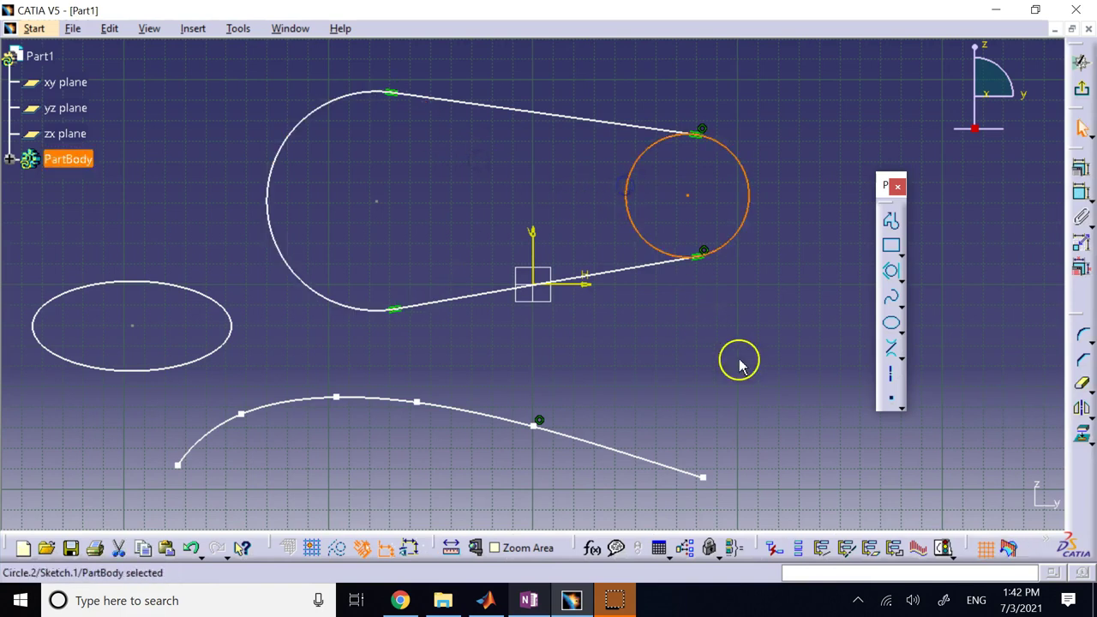
left_click(771, 347)
left_click(1081, 384)
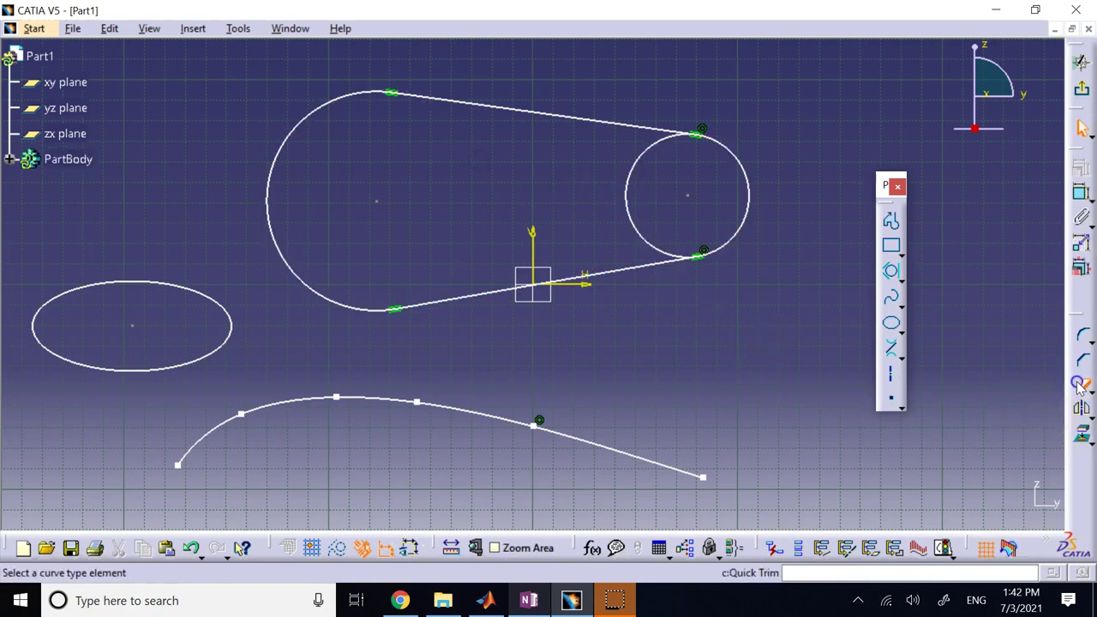
left_click(630, 187)
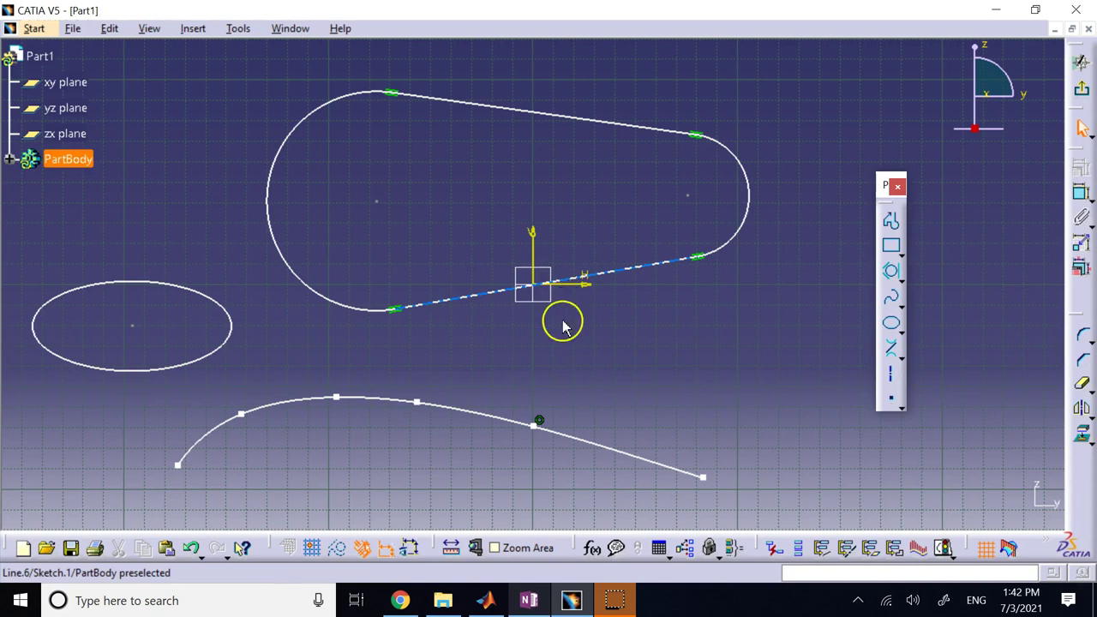
Step: Switch to OneNote and draw a thin red tangent line from the green circle's upper right to point P
left_click(528, 600)
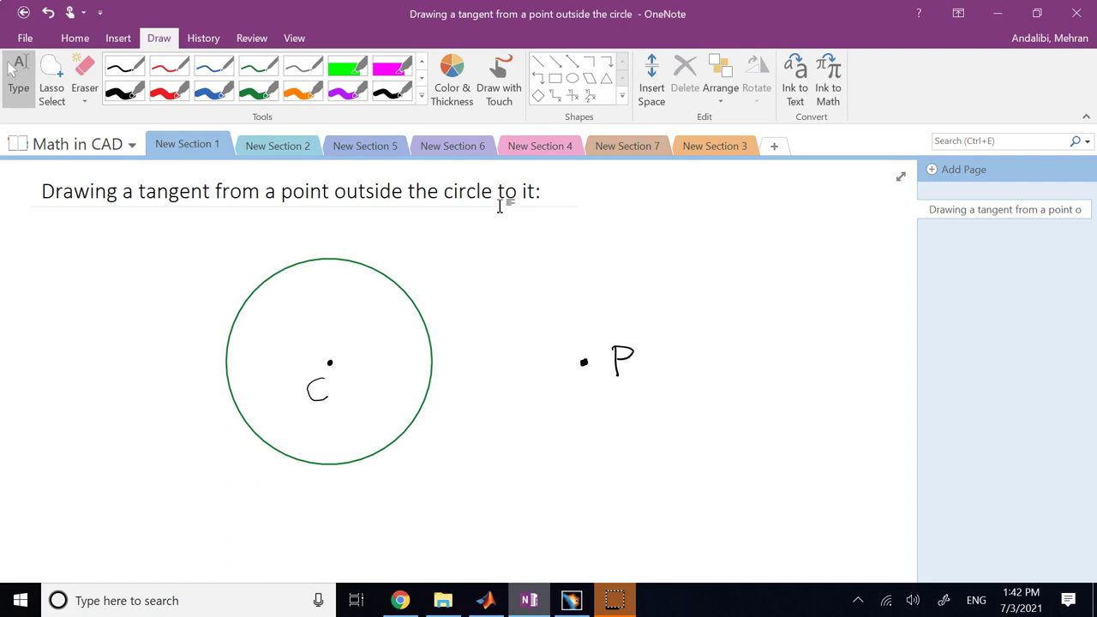
left_click(171, 87)
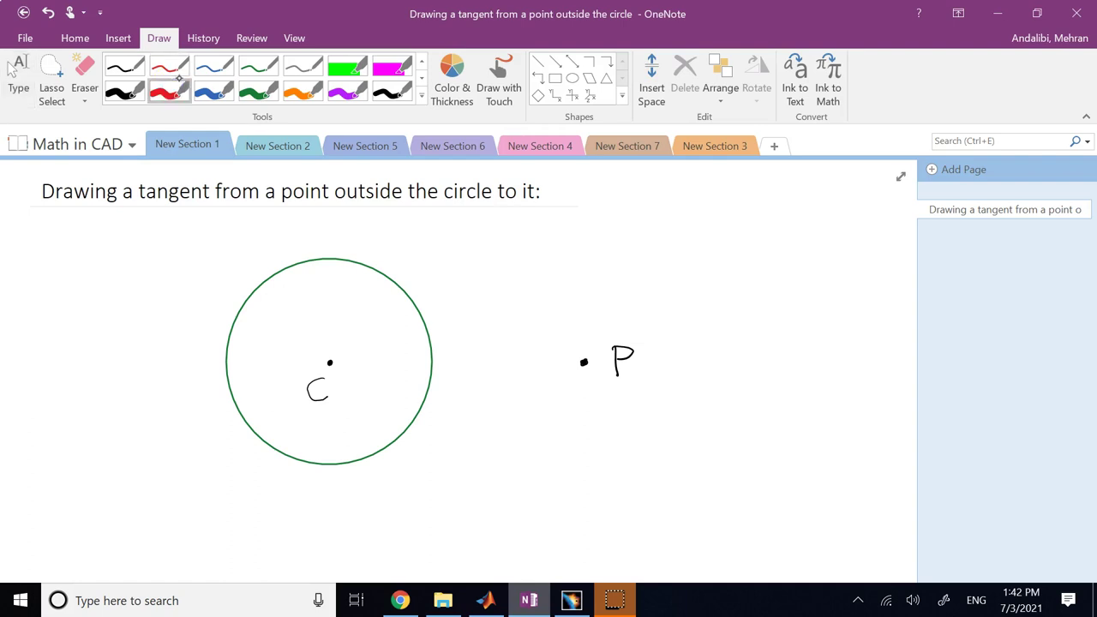
left_click(166, 64)
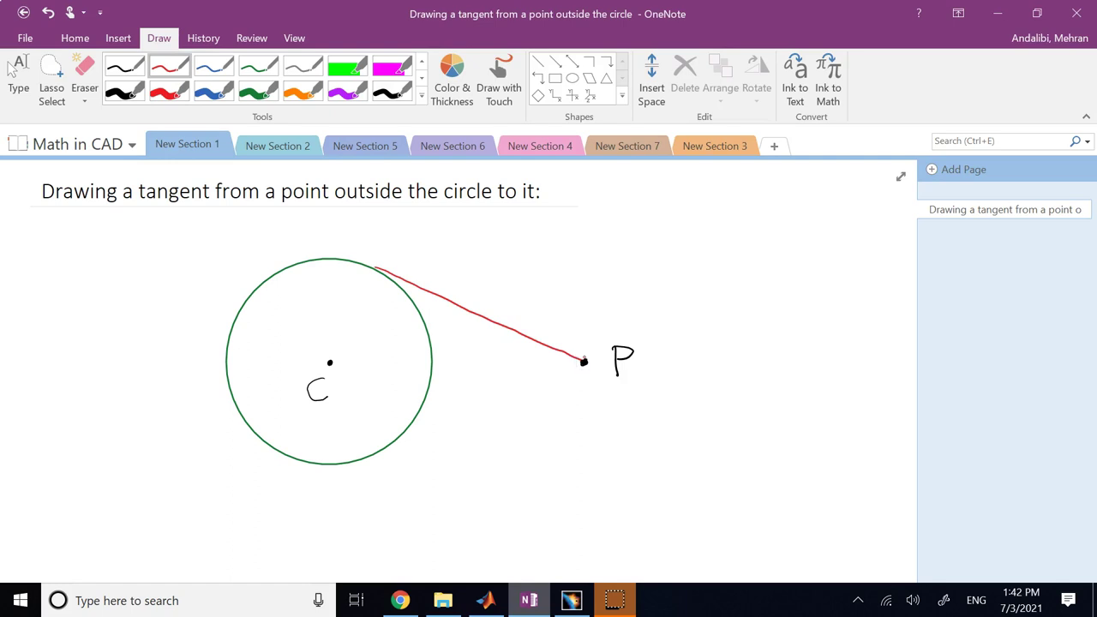
Step: Move the handwritten label C to the left side of the circle's center point
left_click(50, 69)
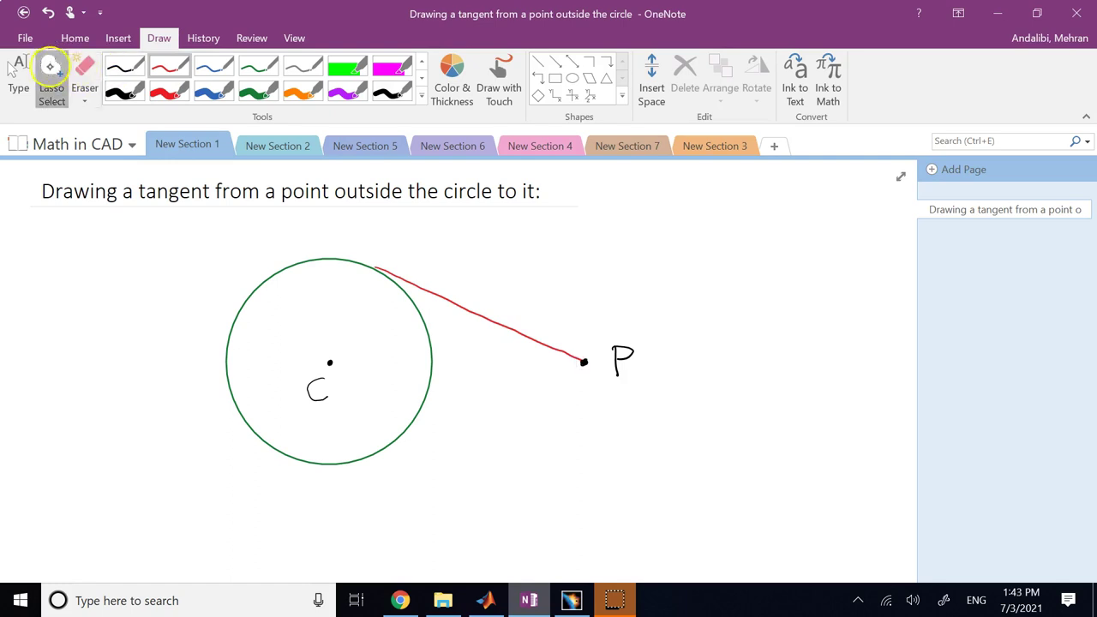
mouse_move(335, 411)
left_mouse_down()
mouse_move(309, 407)
mouse_move(299, 384)
mouse_move(330, 375)
mouse_move(348, 393)
mouse_move(288, 372)
left_mouse_up()
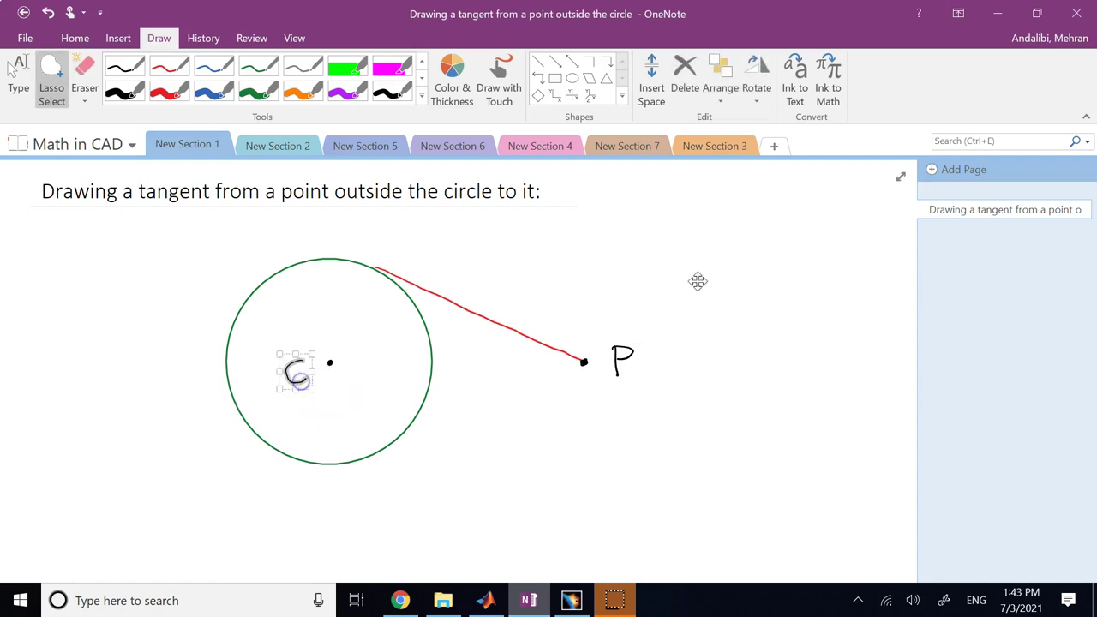
left_click(19, 75)
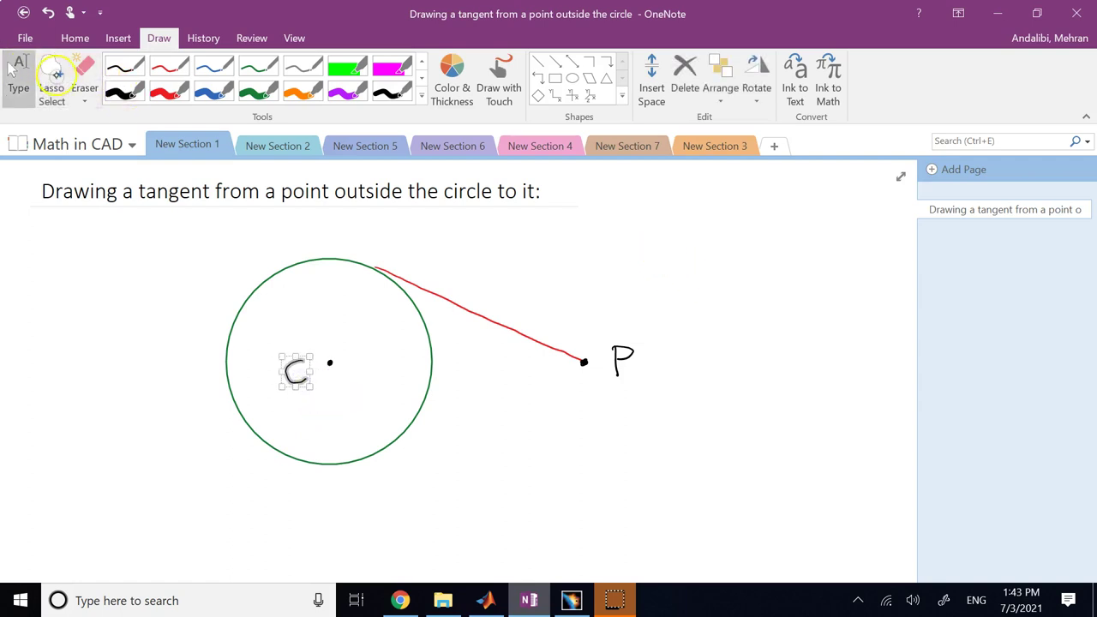
left_click(51, 75)
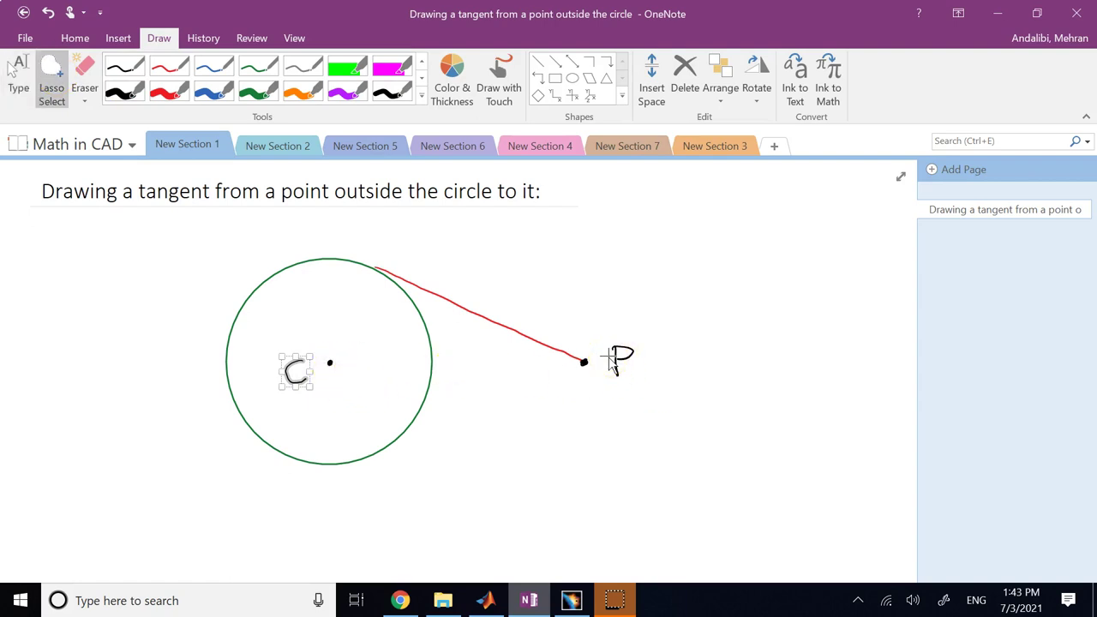
Step: Mark the point where the red line touches the circle with a thick blue dot
left_click(210, 89)
left_click(379, 269)
left_click(371, 266)
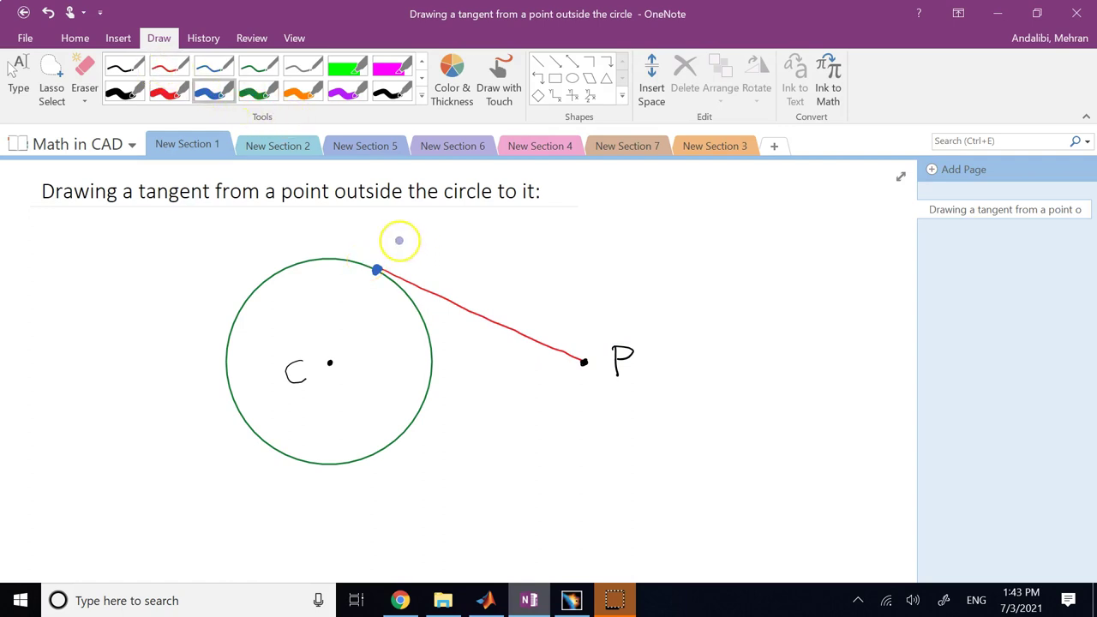
Step: Label the blue tangent point "T?" with a medium blue pen and erase the stray dot above the circle
left_click(422, 95)
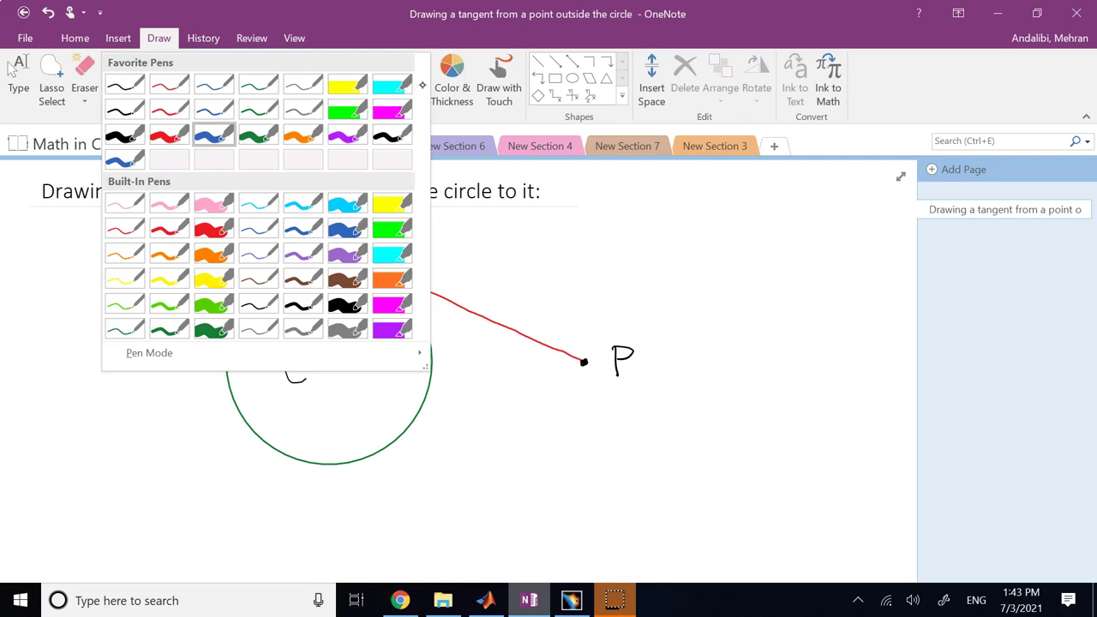
left_click(302, 228)
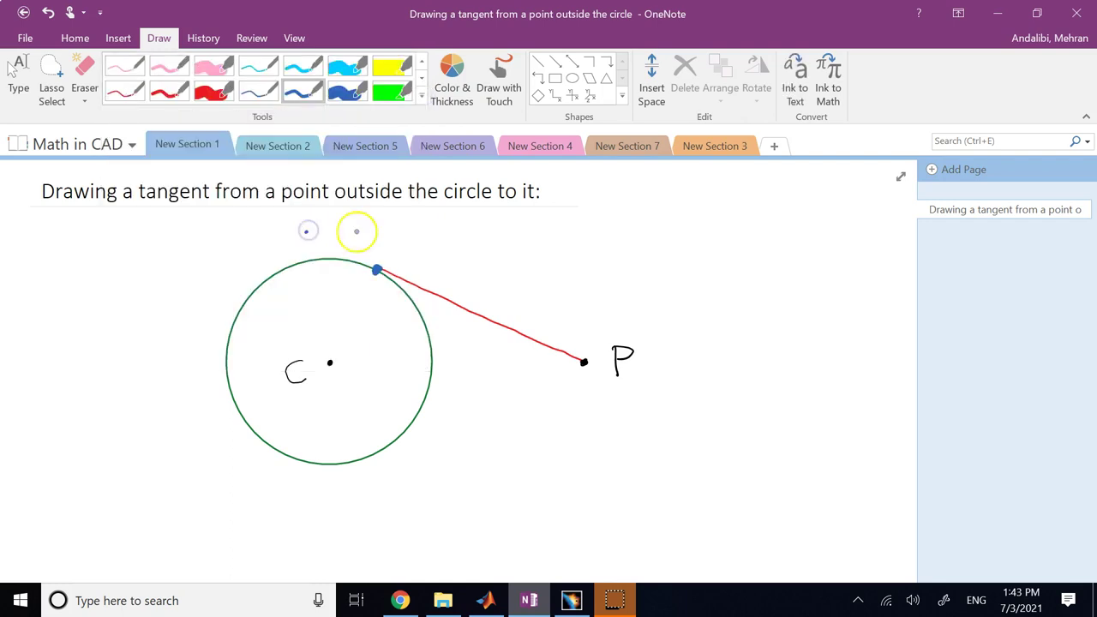
left_click(84, 73)
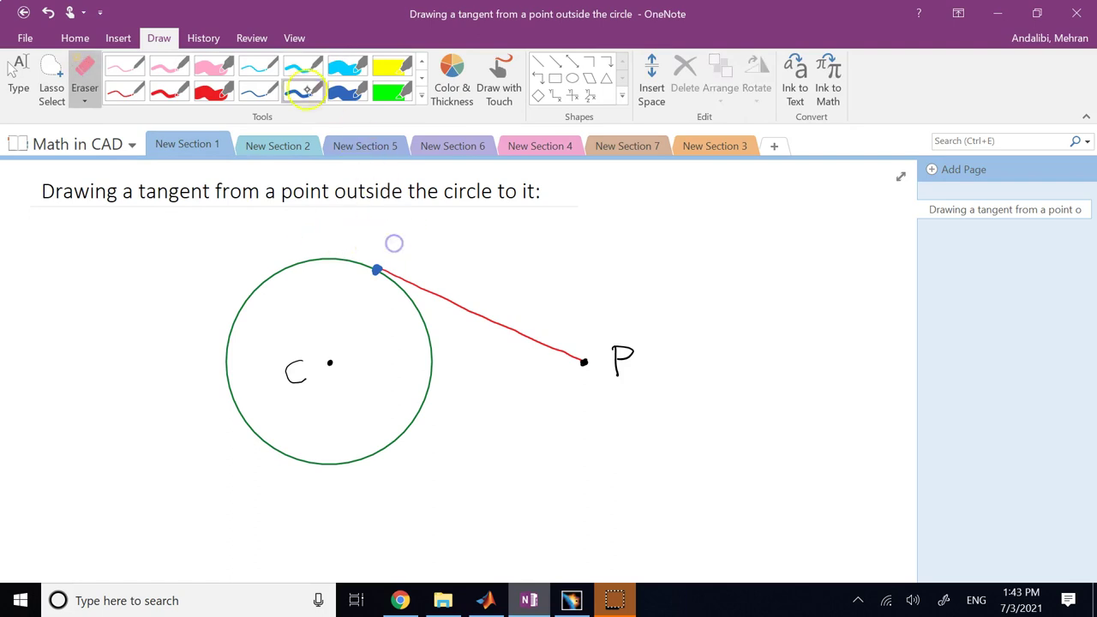
left_click(304, 91)
left_click_drag(376, 241, 412, 237)
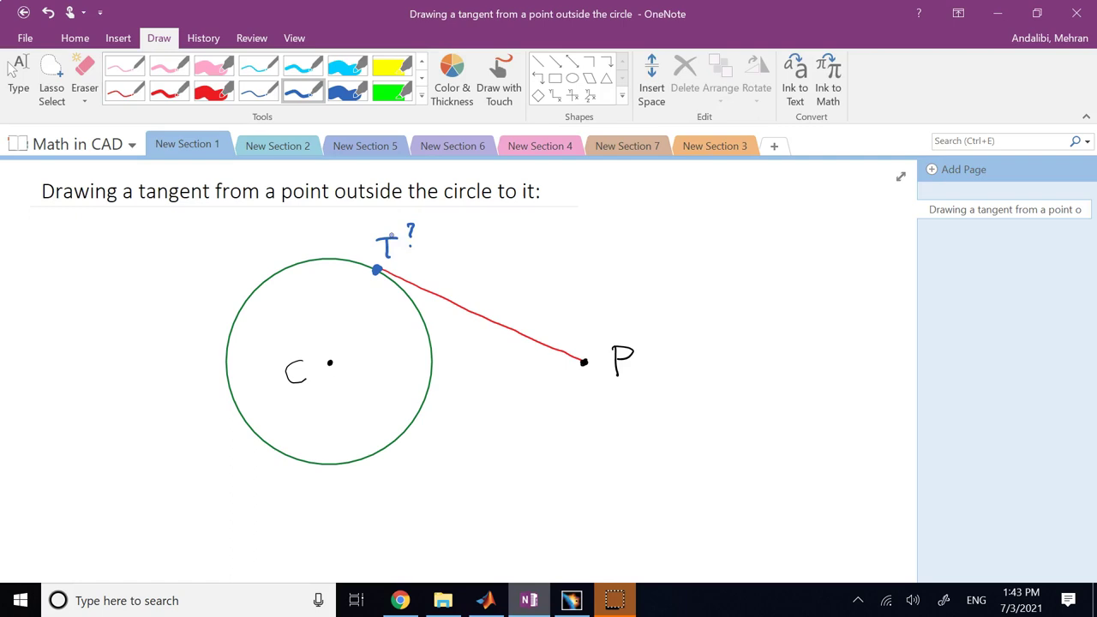
Step: Add blue check marks beside P and C, and draw a radius down from the center labeled R with its own check mark
mouse_move(632, 334)
left_mouse_down()
mouse_move(638, 341)
mouse_move(649, 322)
left_mouse_up()
mouse_move(296, 342)
left_mouse_down()
mouse_move(325, 395)
mouse_move(312, 453)
left_mouse_up()
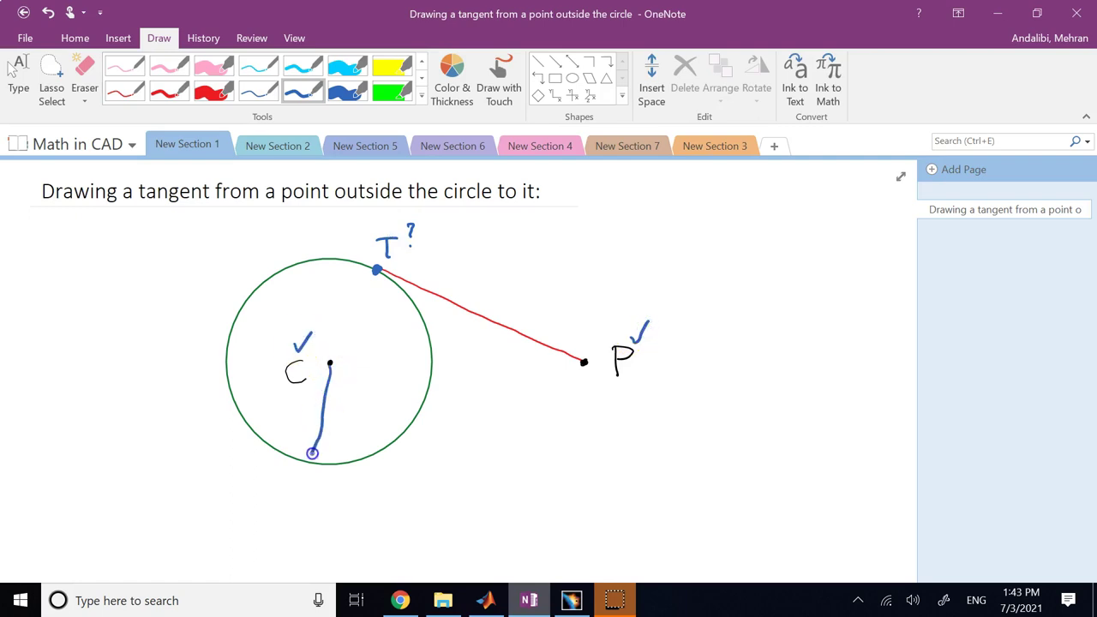
mouse_move(288, 414)
left_mouse_down()
mouse_move(289, 437)
mouse_move(298, 432)
left_mouse_up()
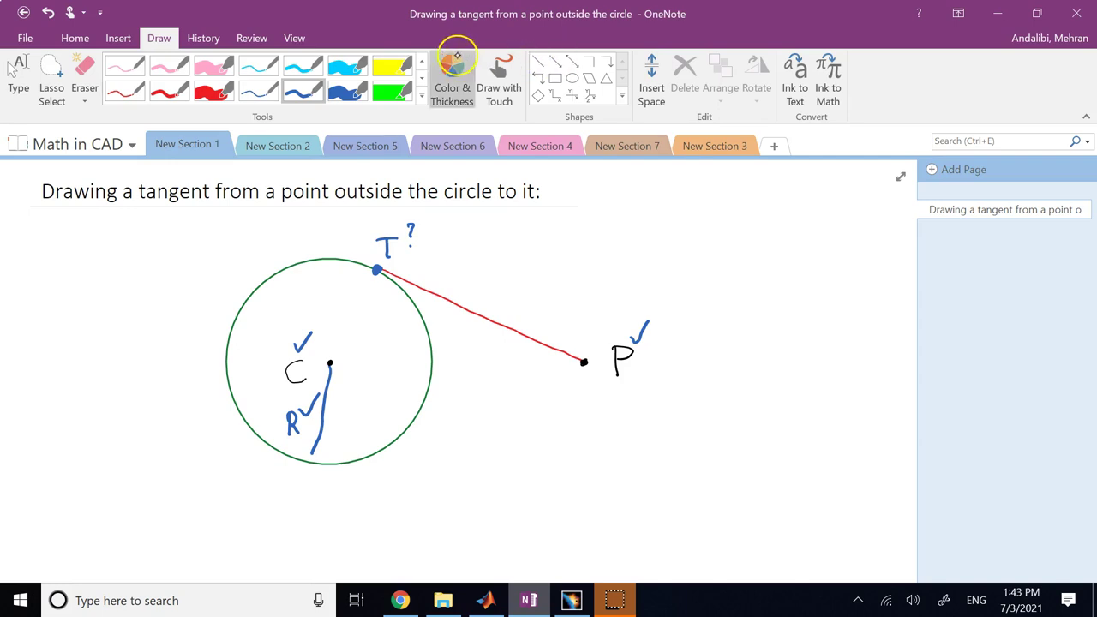
left_click(420, 62)
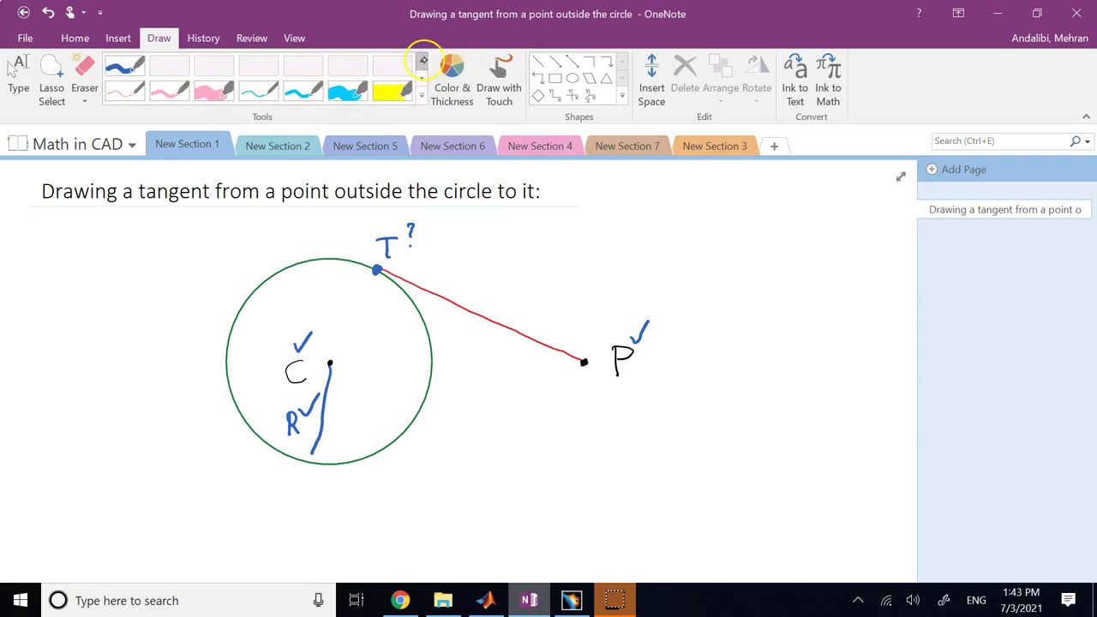
left_click(419, 63)
left_click(421, 78)
left_click(421, 78)
left_click(125, 90)
left_click(556, 62)
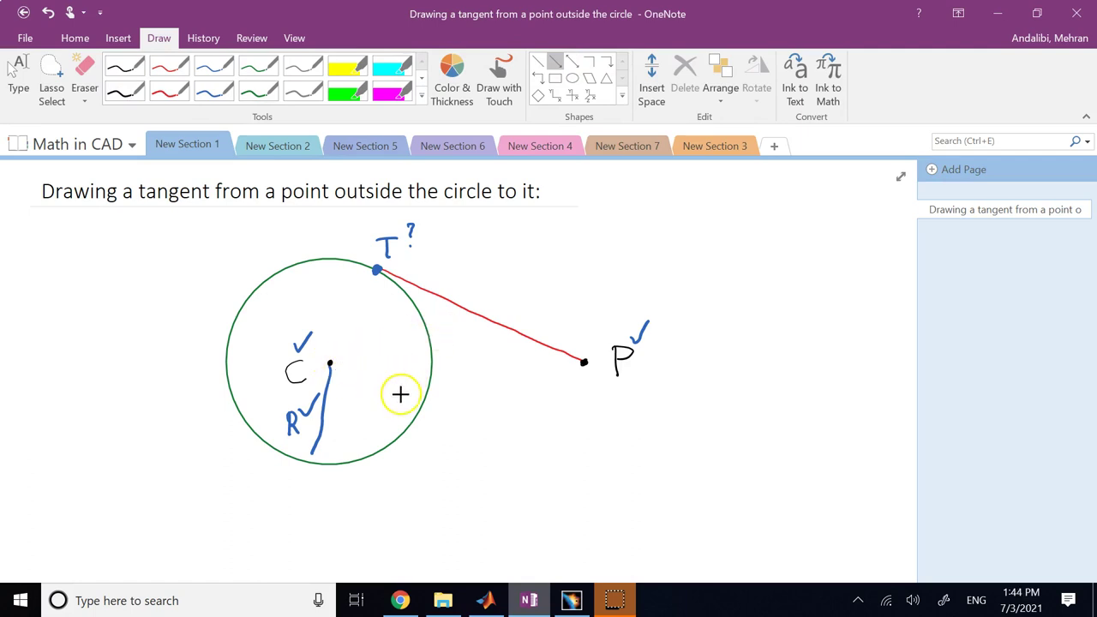
Step: Erase the red tangent line, point P with its label, the question mark beside T, and all the blue check marks
left_click(85, 68)
mouse_move(584, 370)
left_mouse_down()
mouse_move(527, 345)
mouse_move(620, 383)
mouse_move(629, 355)
left_mouse_up()
left_click_drag(428, 246, 409, 233)
left_click(310, 412)
left_click(302, 341)
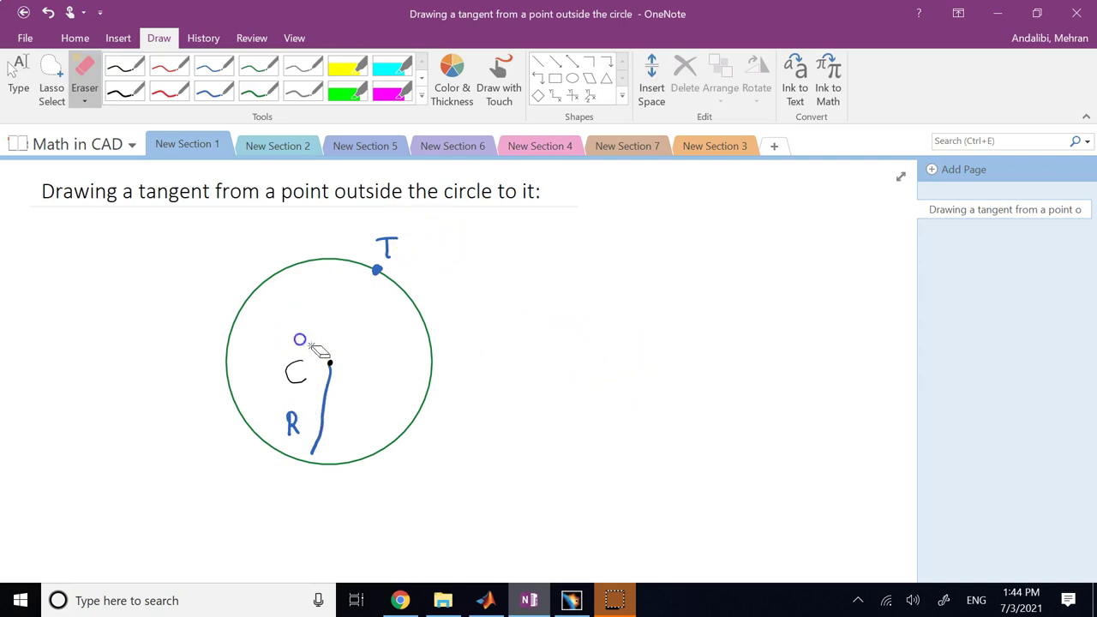
Step: Draw a straight black arrow from the circle's center C horizontally to the right, ending well outside the circle
left_click(125, 91)
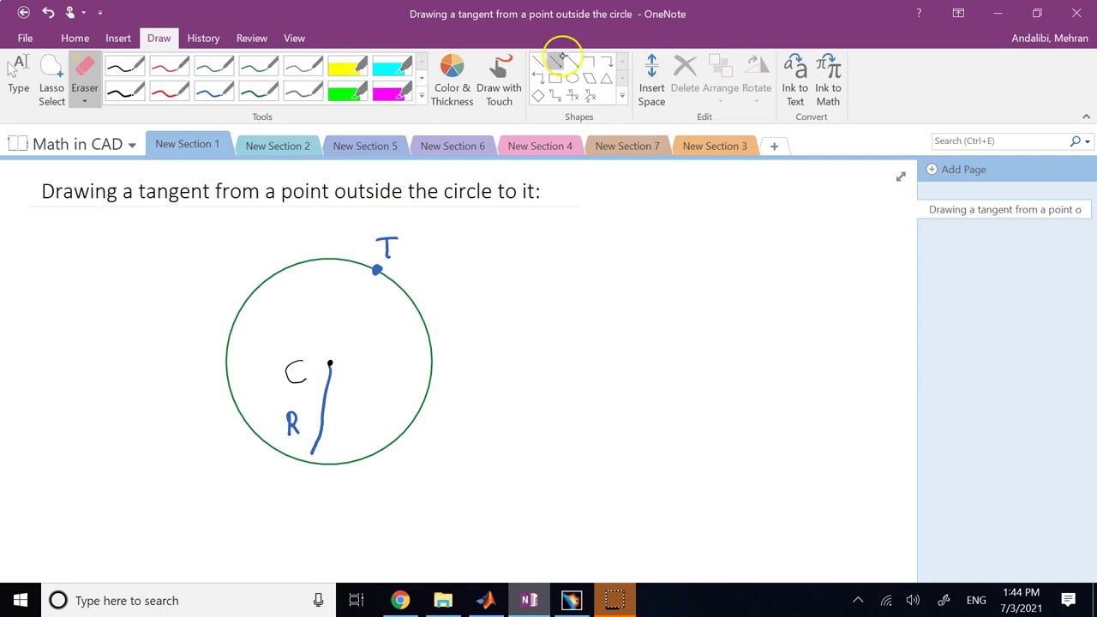
left_click(556, 61)
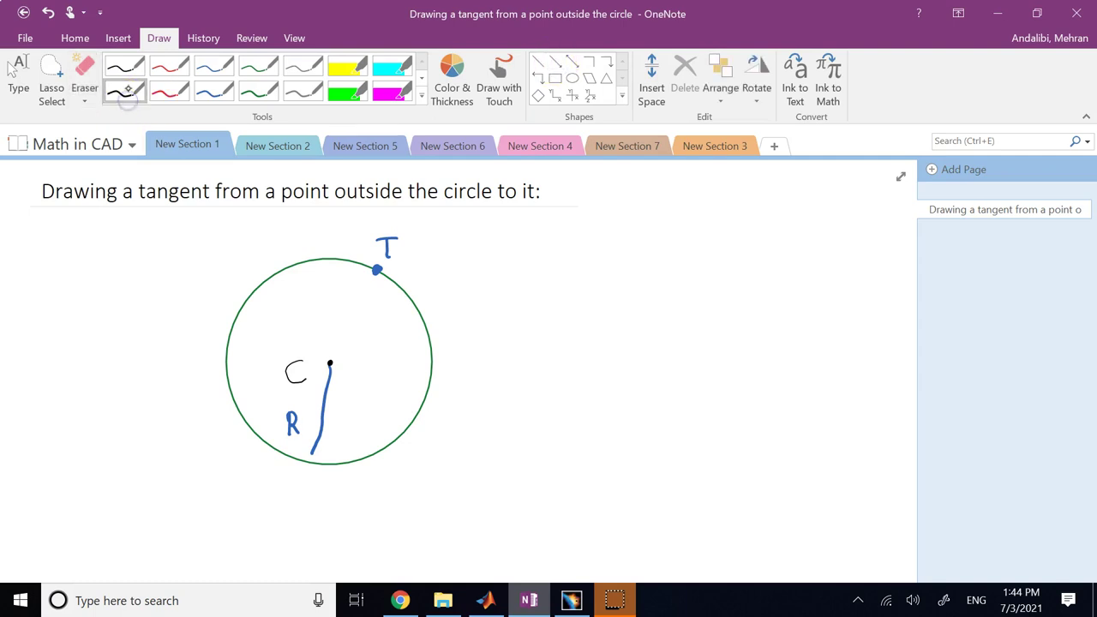
left_click(561, 61)
left_click(332, 362)
left_click_drag(331, 363, 619, 360)
left_click(582, 355)
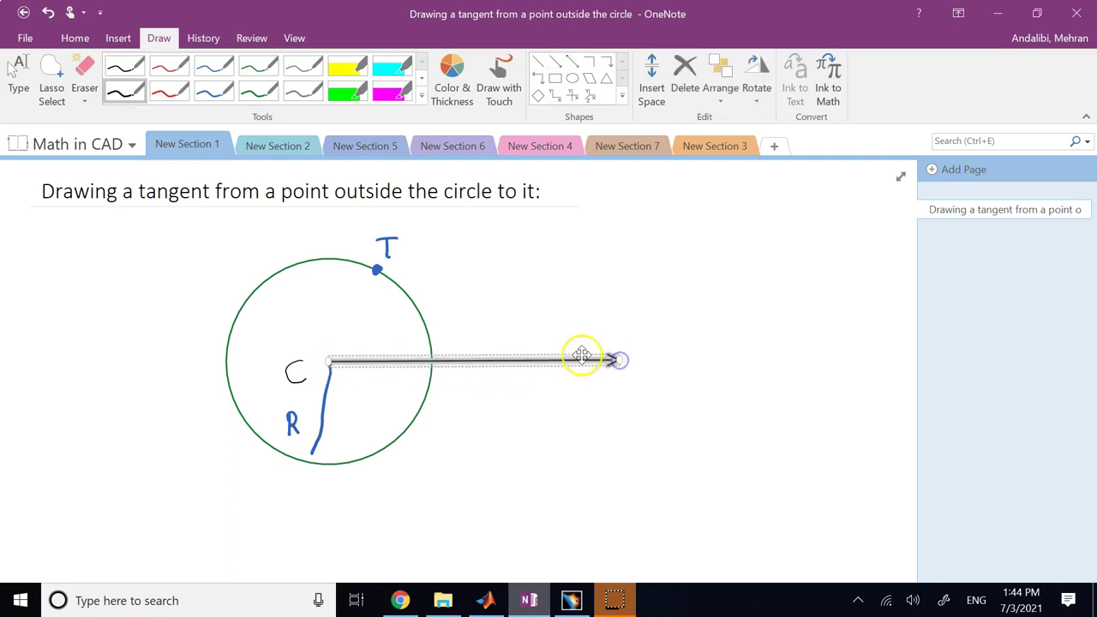